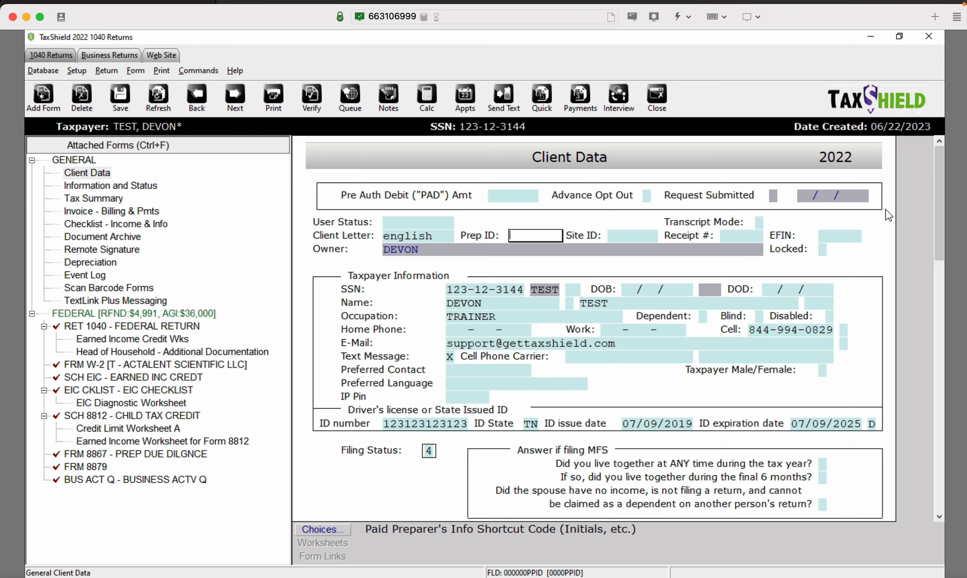
Verify the return twice, then open Form 8879 from its first fatal error
{"action": "left_click", "coordinate": [886, 218]}
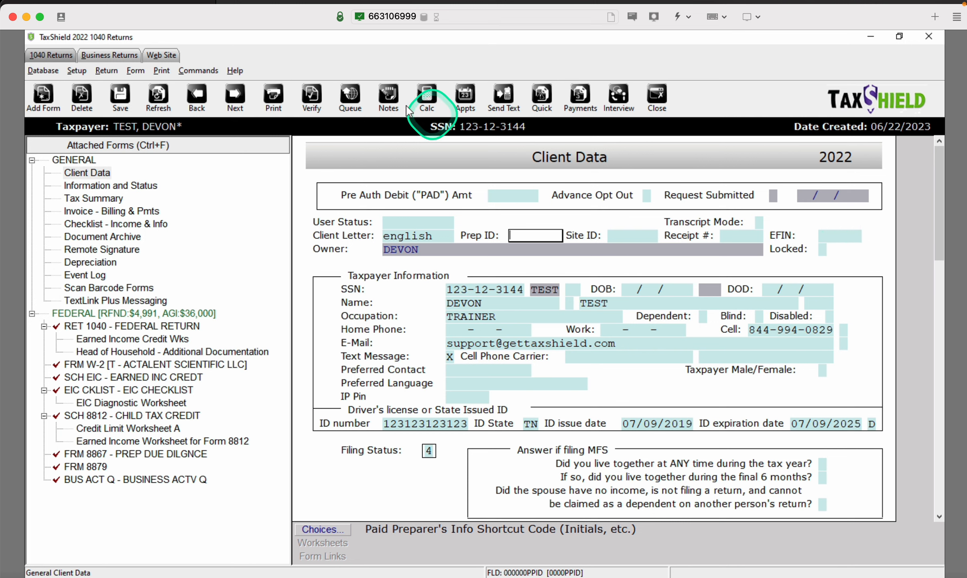
{"action": "left_click", "coordinate": [311, 93]}
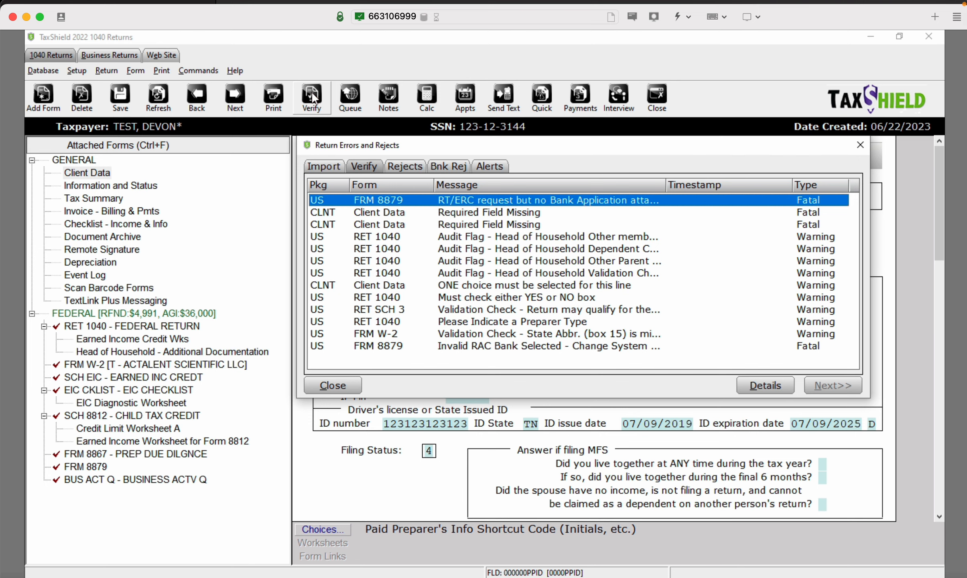
{"action": "left_click", "coordinate": [860, 144]}
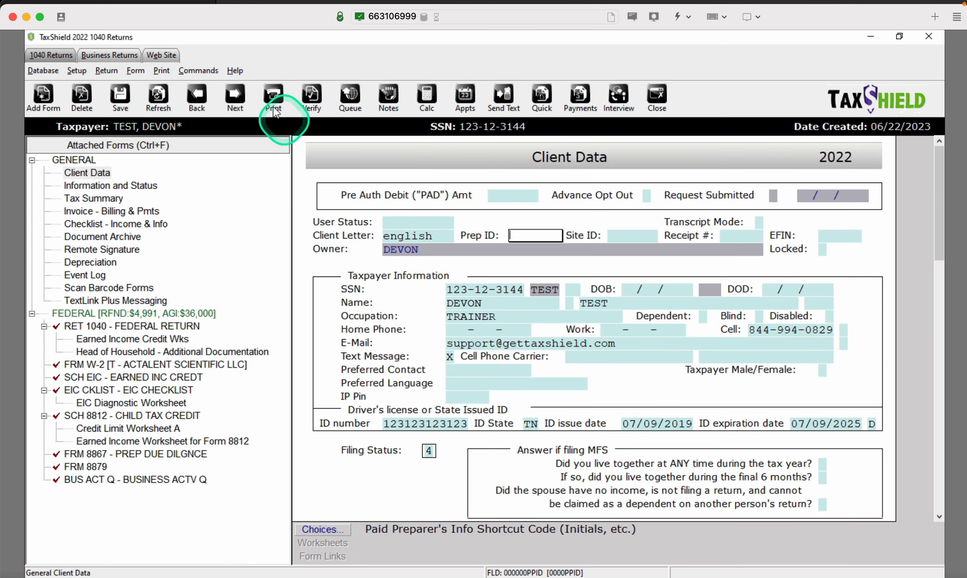
{"action": "left_click", "coordinate": [306, 103]}
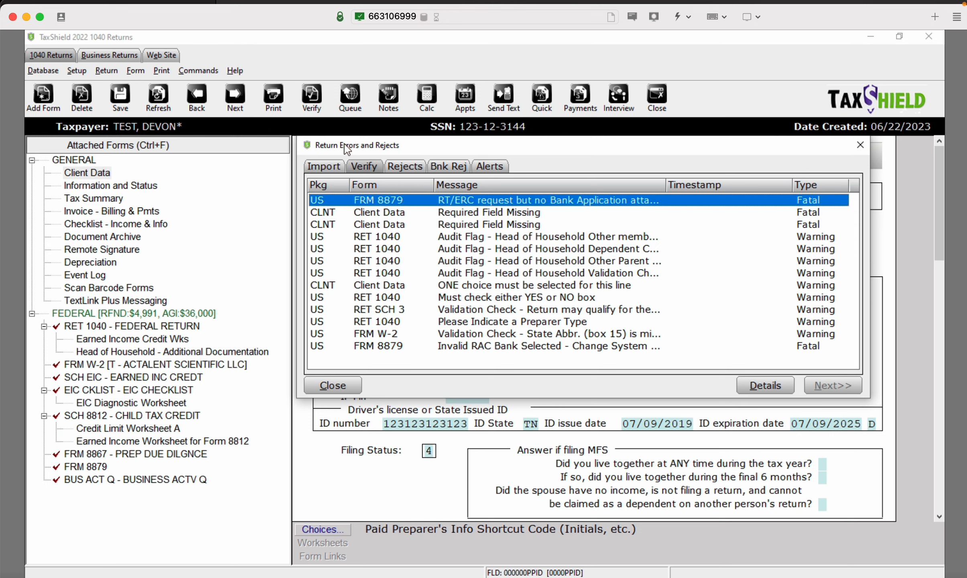
{"action": "key", "text": "Return"}
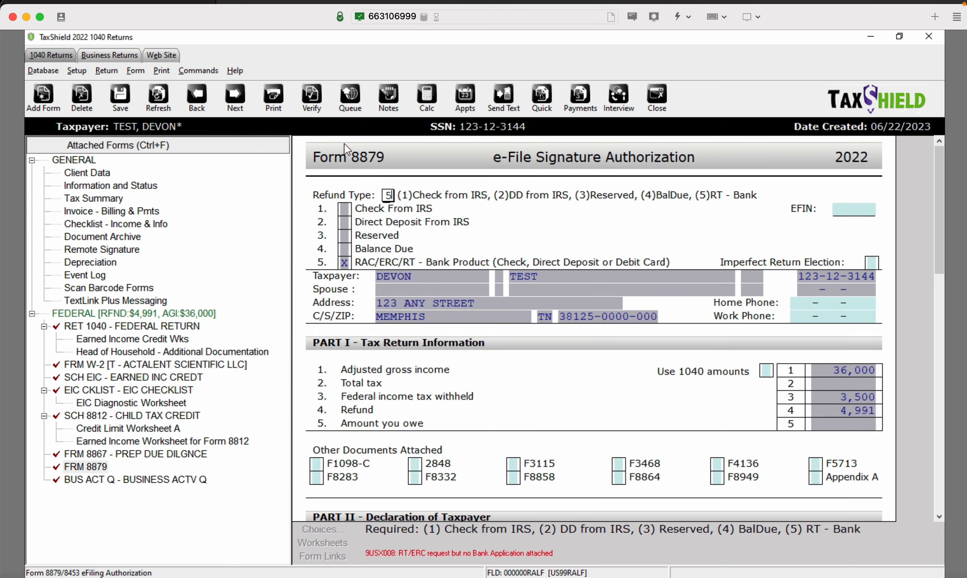
Change Form 8879's Refund Type from 5 to 1 and remove the bank application
{"action": "left_click", "coordinate": [392, 195]}
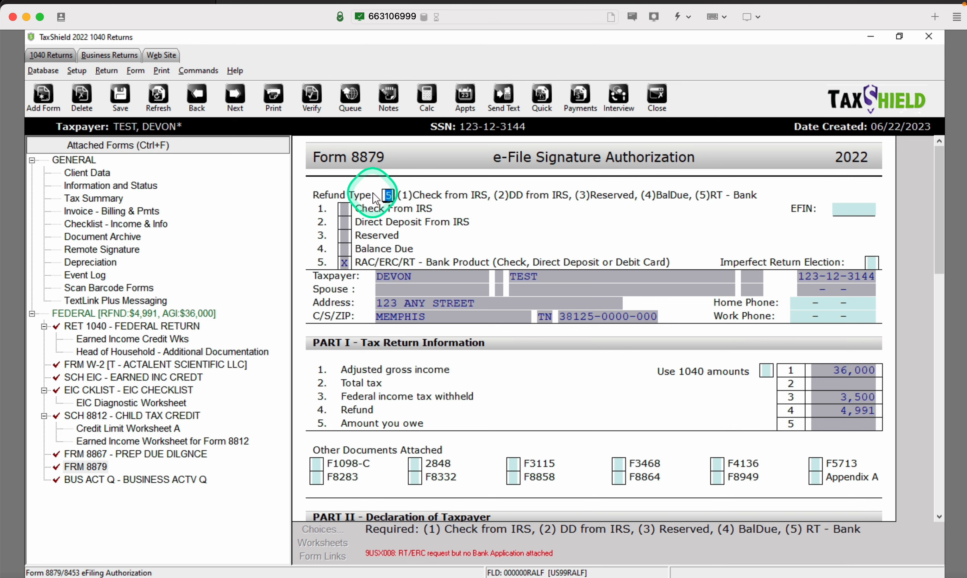
{"action": "type", "text": "1"}
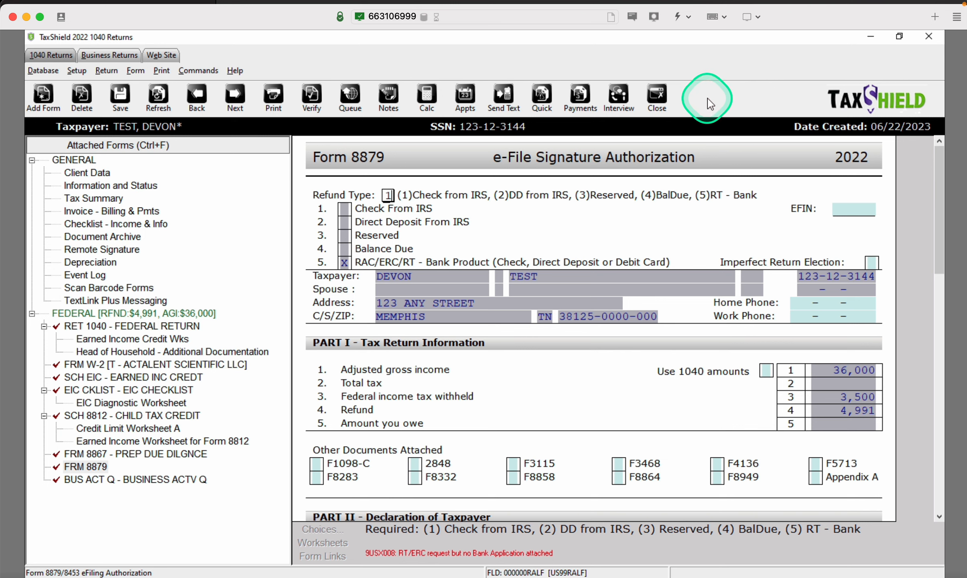
{"action": "left_click", "coordinate": [241, 89]}
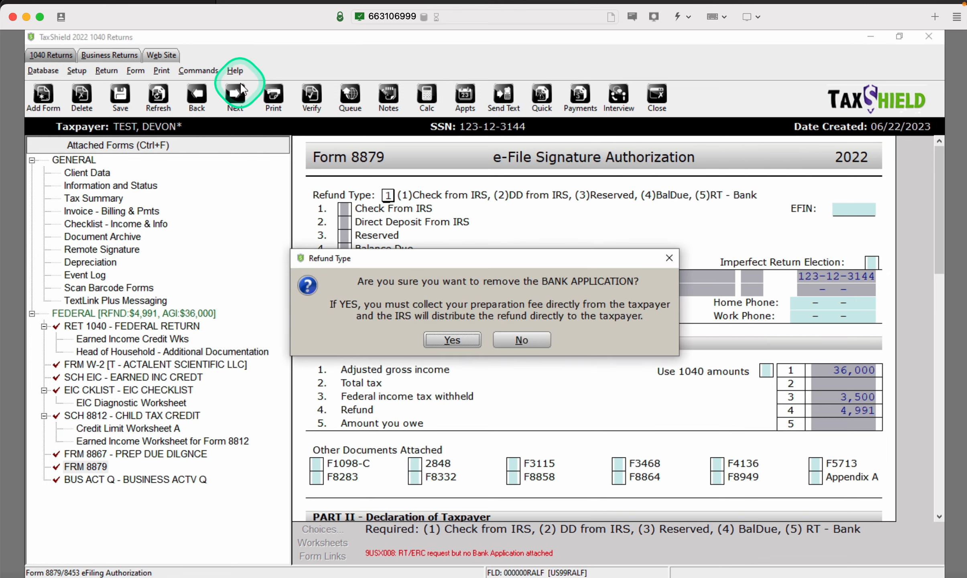
{"action": "key", "text": "Return"}
{"action": "key", "text": "Return"}
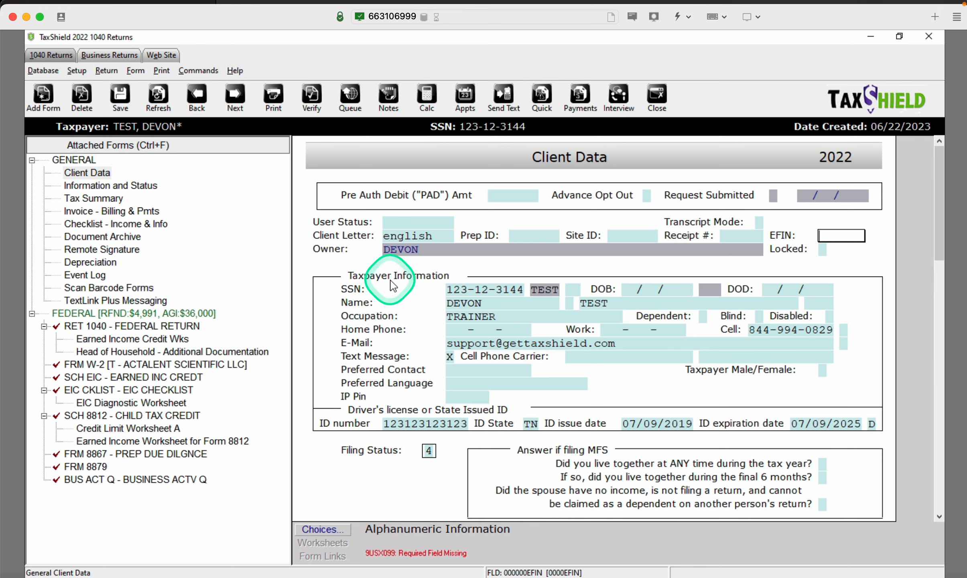
{"action": "left_click", "coordinate": [337, 528]}
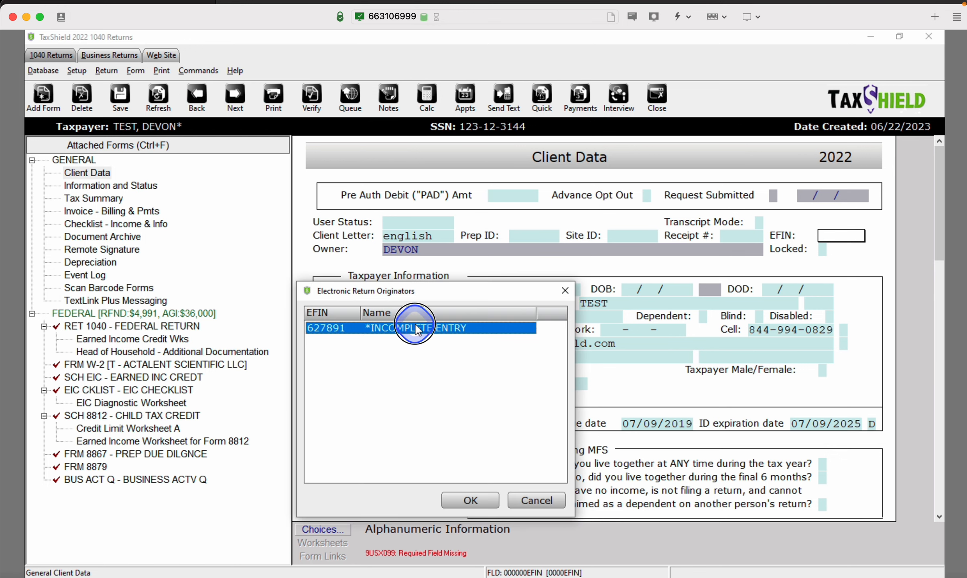
{"action": "double_click", "coordinate": [415, 328]}
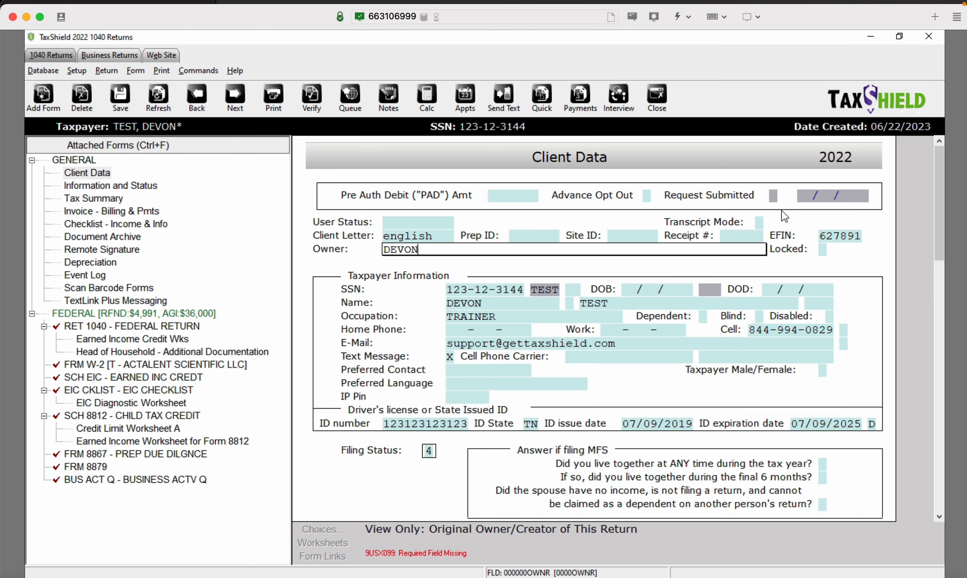
{"action": "key", "text": "ctrl+e"}
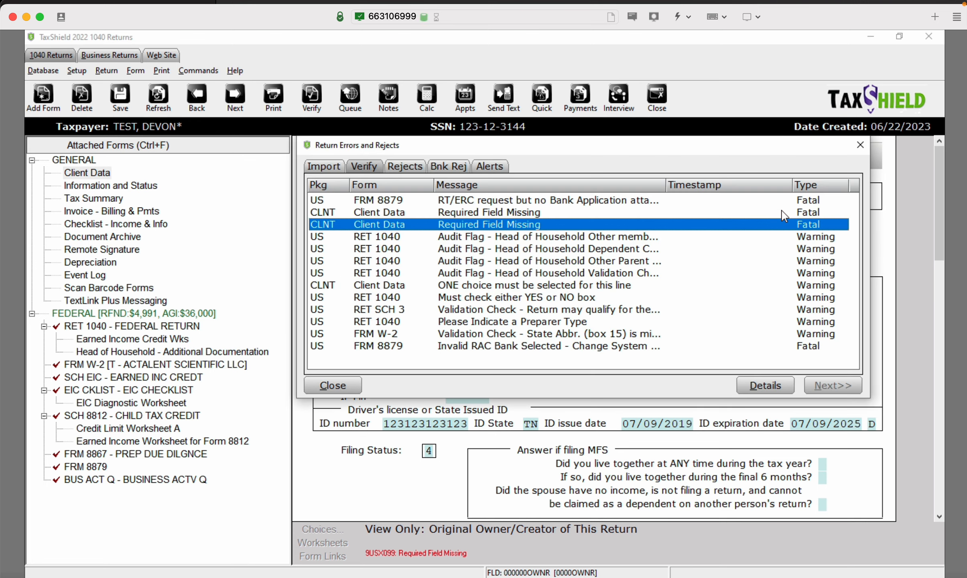
Enter taxpayer birth date 07/09/1987, then open the Head of Household documentation flag
{"action": "key", "text": "Return"}
{"action": "type", "text": "07/09/1"}
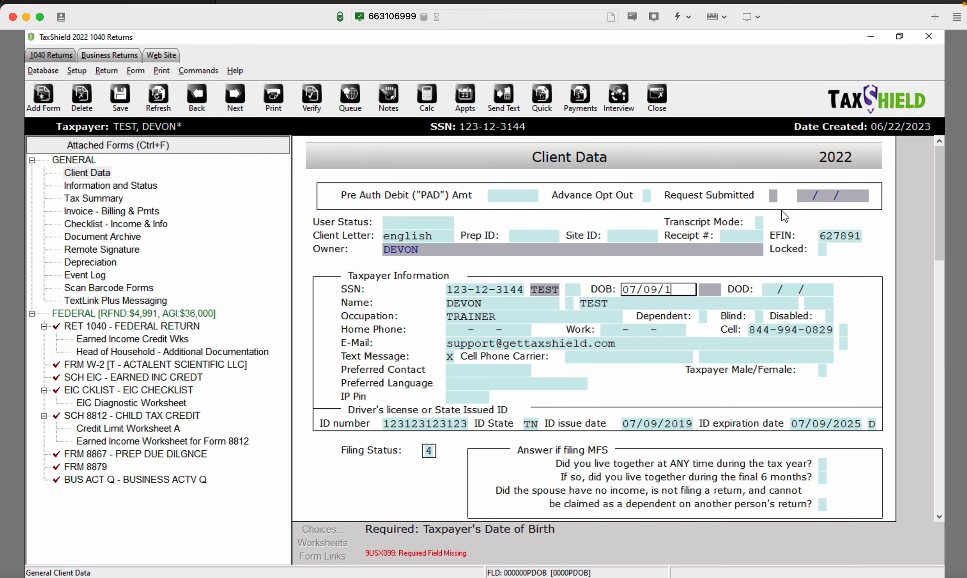
{"action": "type", "text": "987"}
{"action": "key", "text": "BackSpace"}
{"action": "key", "text": "BackSpace"}
{"action": "key", "text": "BackSpace"}
{"action": "type", "text": "987"}
{"action": "key", "text": "ctrl+e"}
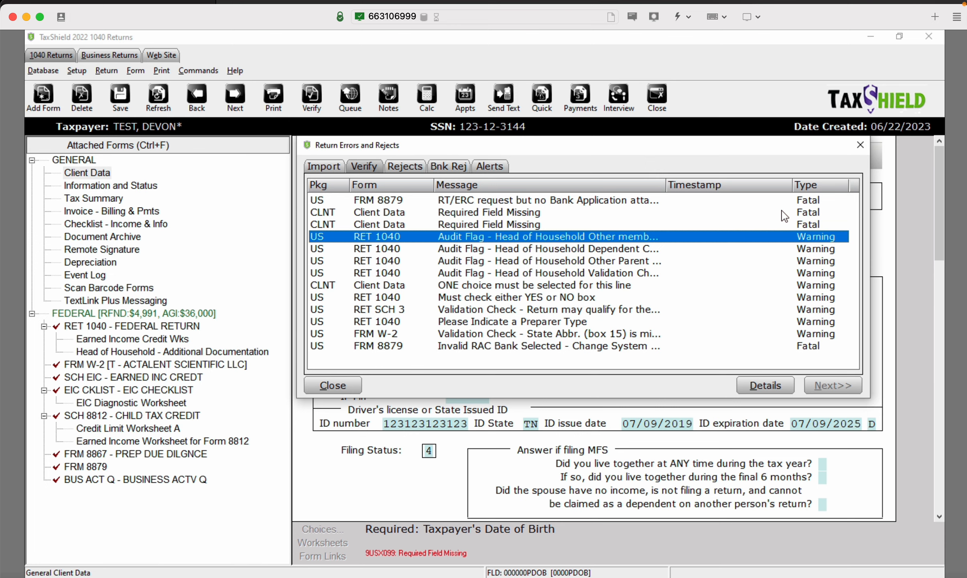
{"action": "key", "text": "Return"}
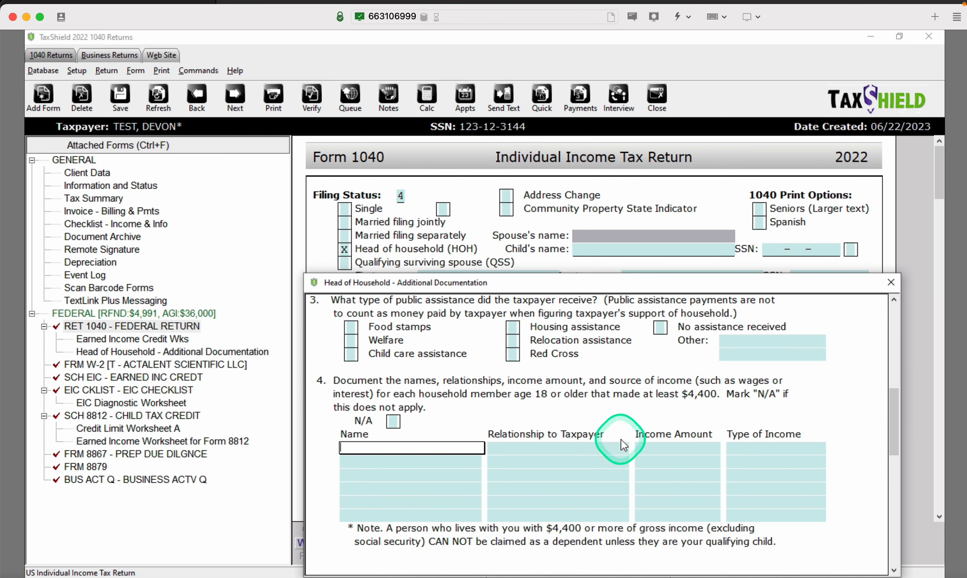
Mark Head of Household questions 4 and 5 N/A and the other parent's address unknown
{"action": "left_click", "coordinate": [394, 421]}
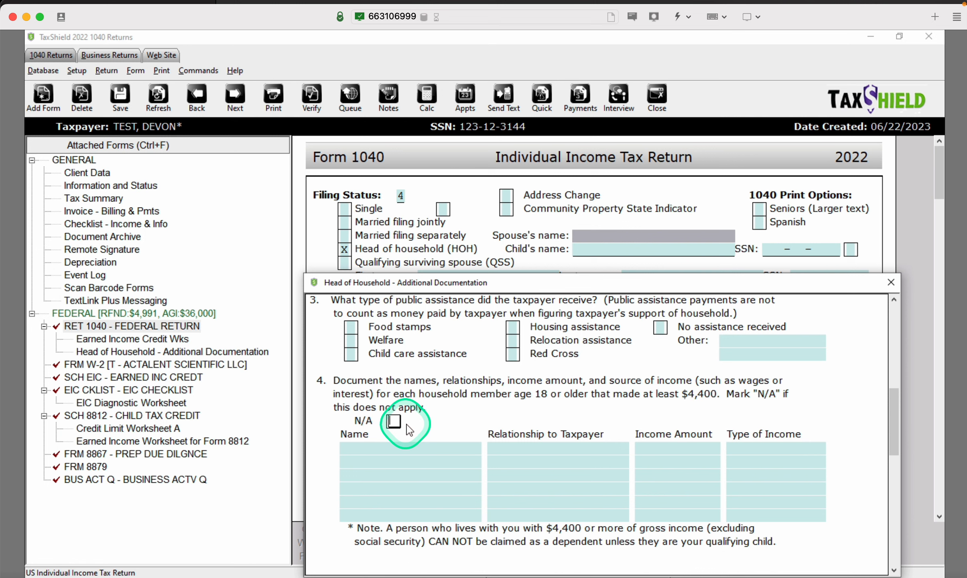
{"action": "key", "text": "x"}
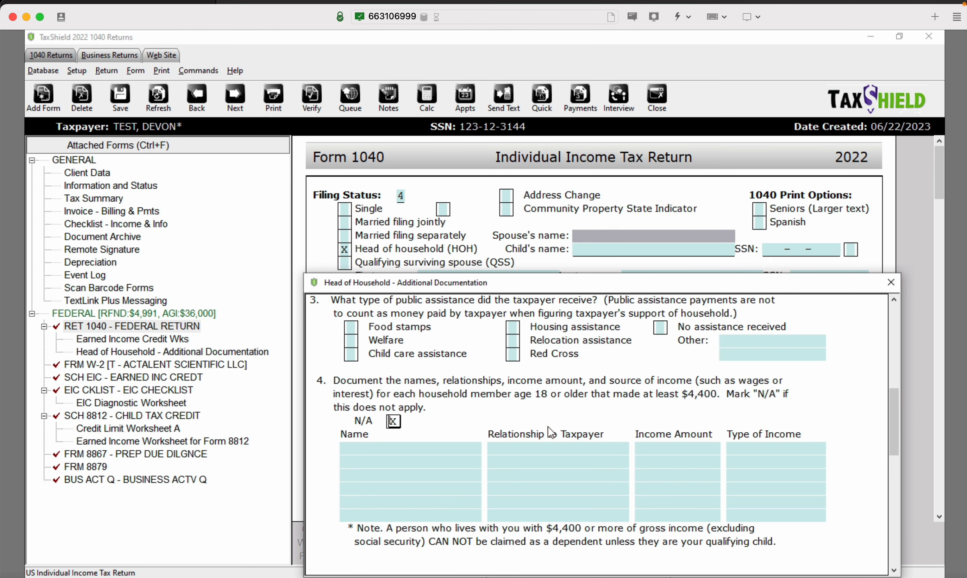
{"action": "key", "text": "ctrl+e"}
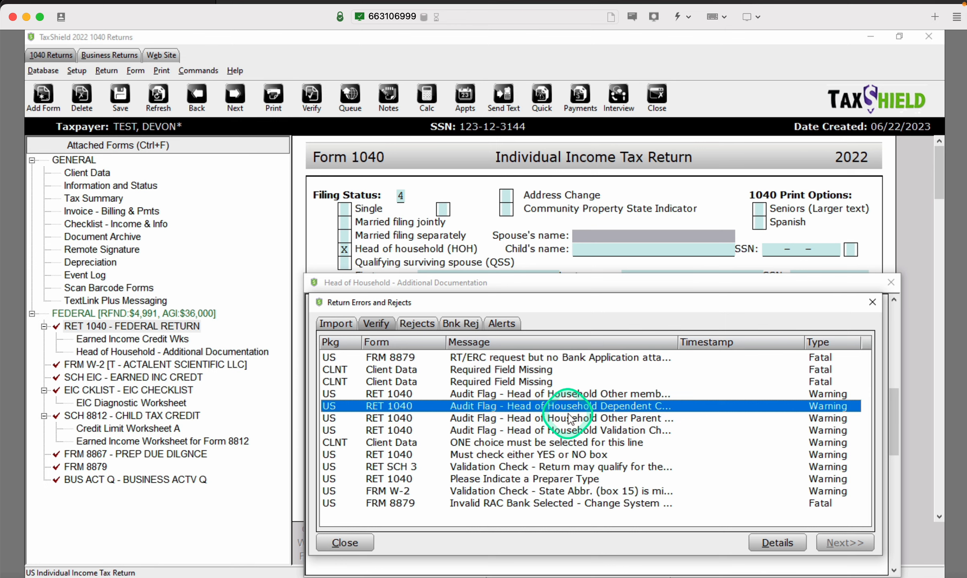
{"action": "double_click", "coordinate": [568, 412]}
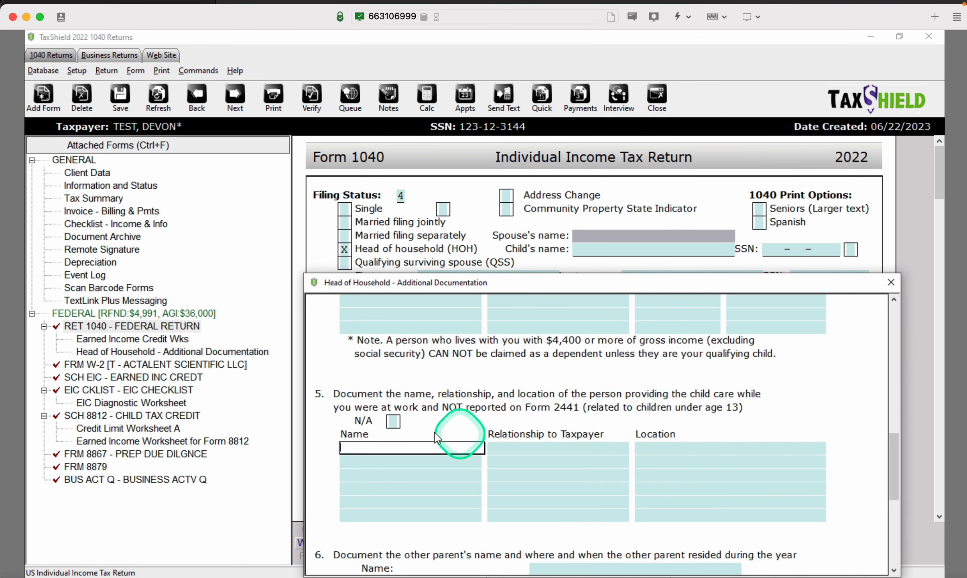
{"action": "left_click", "coordinate": [393, 422]}
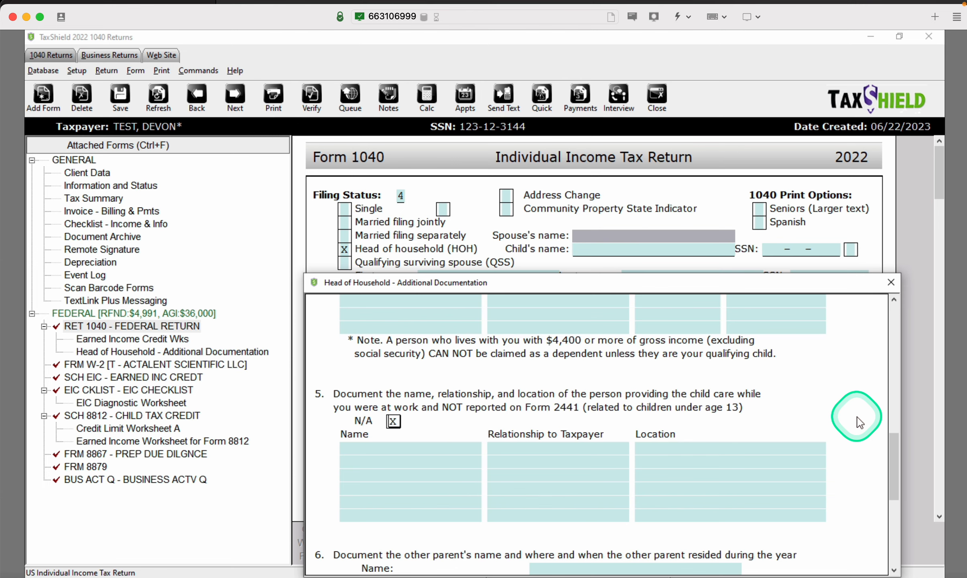
{"action": "key", "text": "ctrl+e"}
{"action": "double_click", "coordinate": [754, 438]}
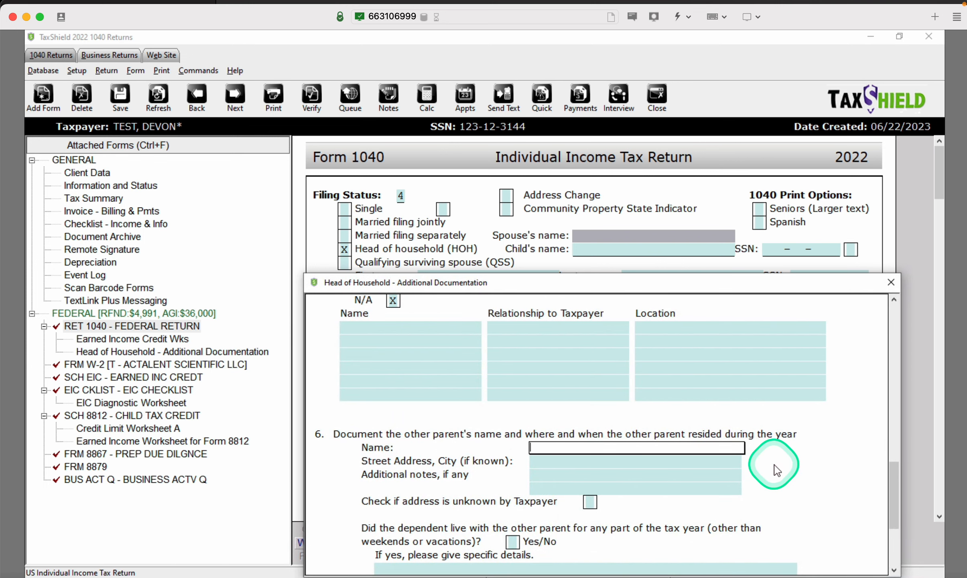
{"action": "left_click", "coordinate": [590, 502]}
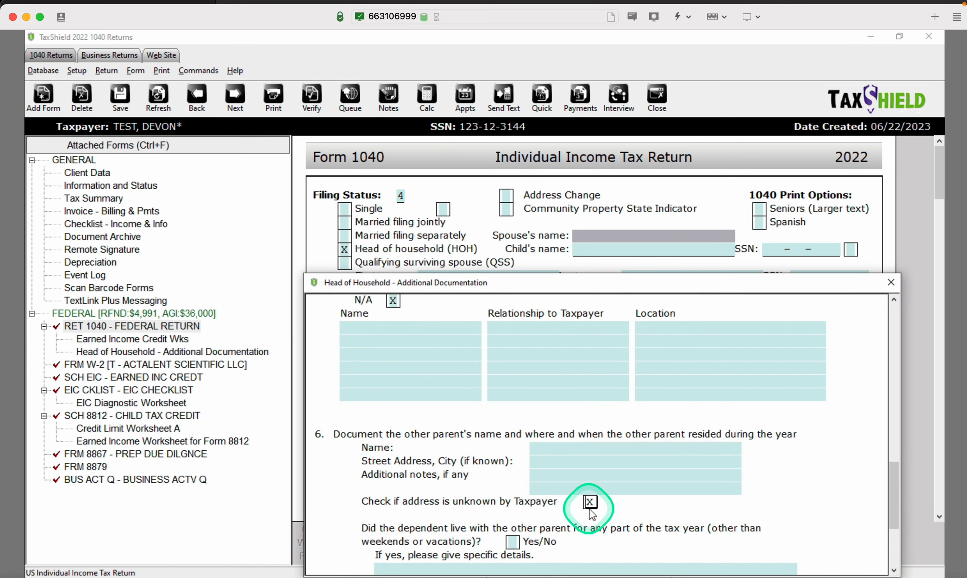
Tick Utility bills and Rents paid as home-cost proof, then recheck and go to Client Data
{"action": "key", "text": "ctrl+e"}
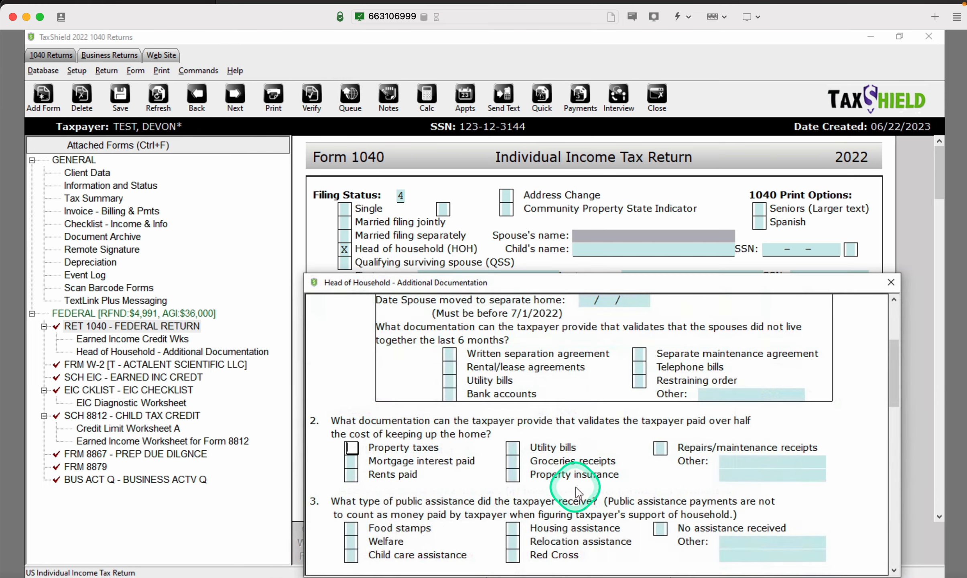
{"action": "left_click", "coordinate": [514, 447]}
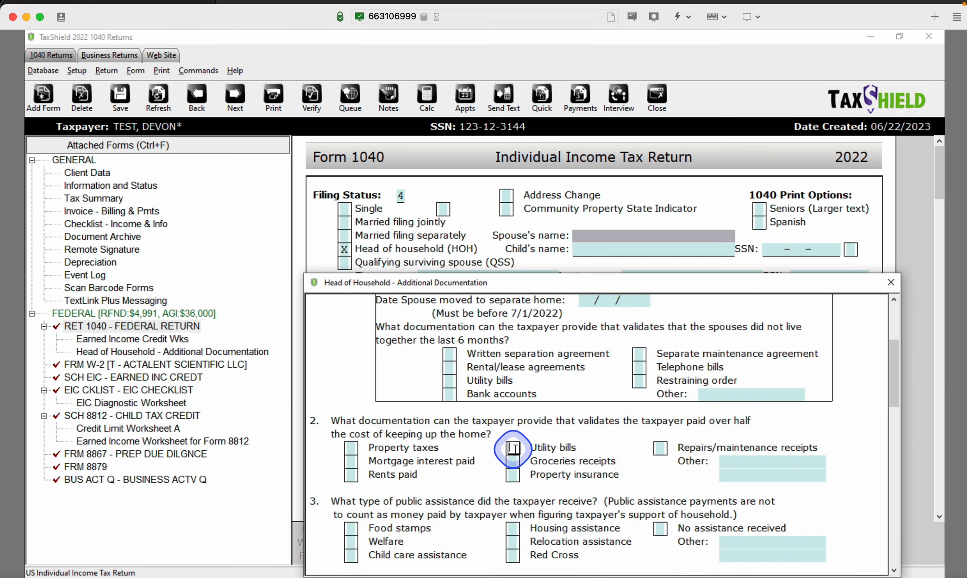
{"action": "left_click", "coordinate": [355, 473]}
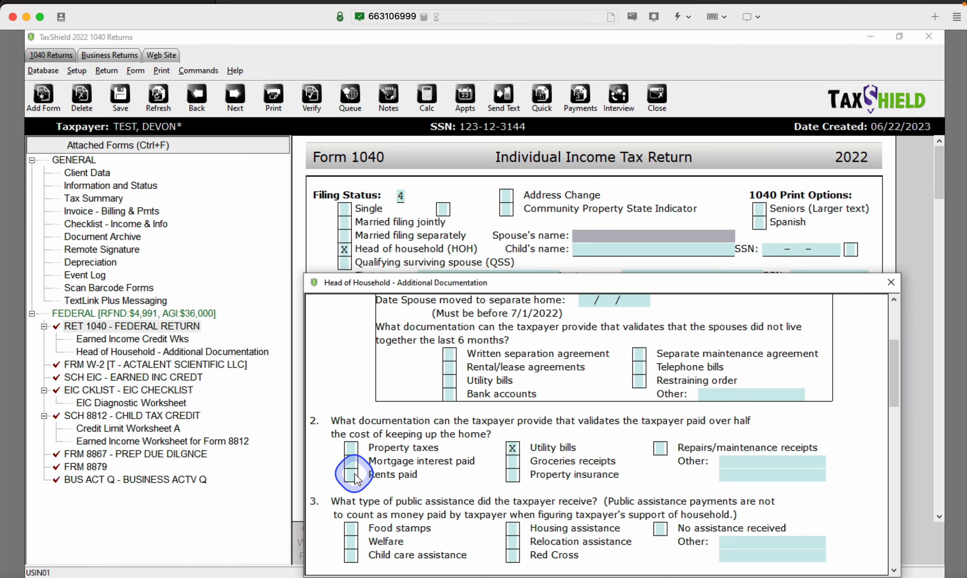
{"action": "key", "text": "ctrl+e"}
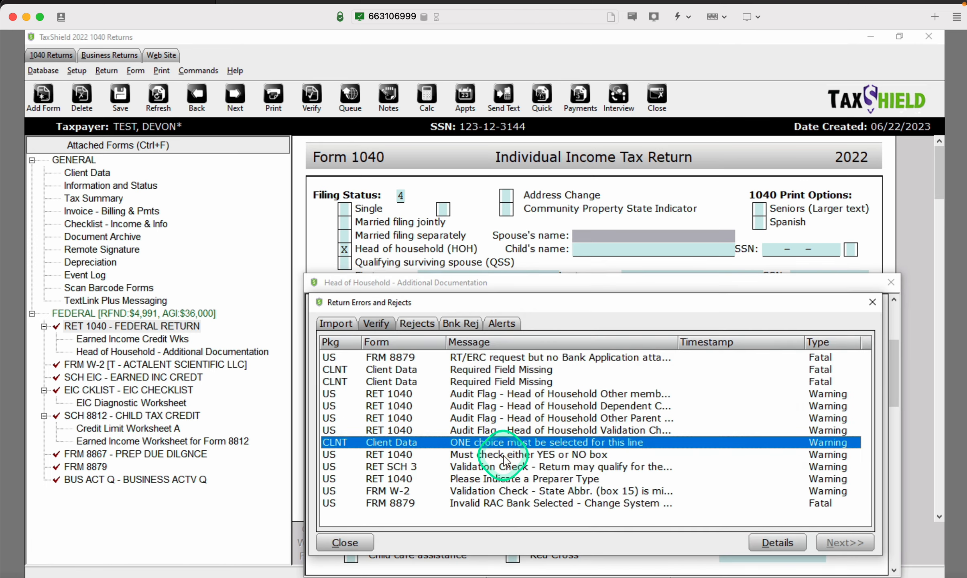
{"action": "double_click", "coordinate": [504, 456]}
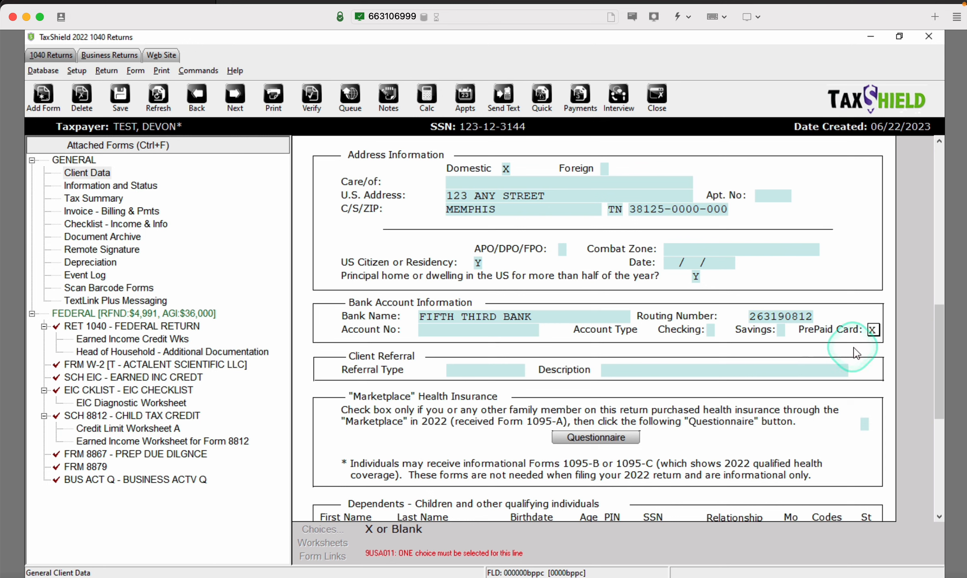
Enter the direct-deposit bank account number on Client Data and confirm it in Double Entry Validation
{"action": "left_click", "coordinate": [459, 329]}
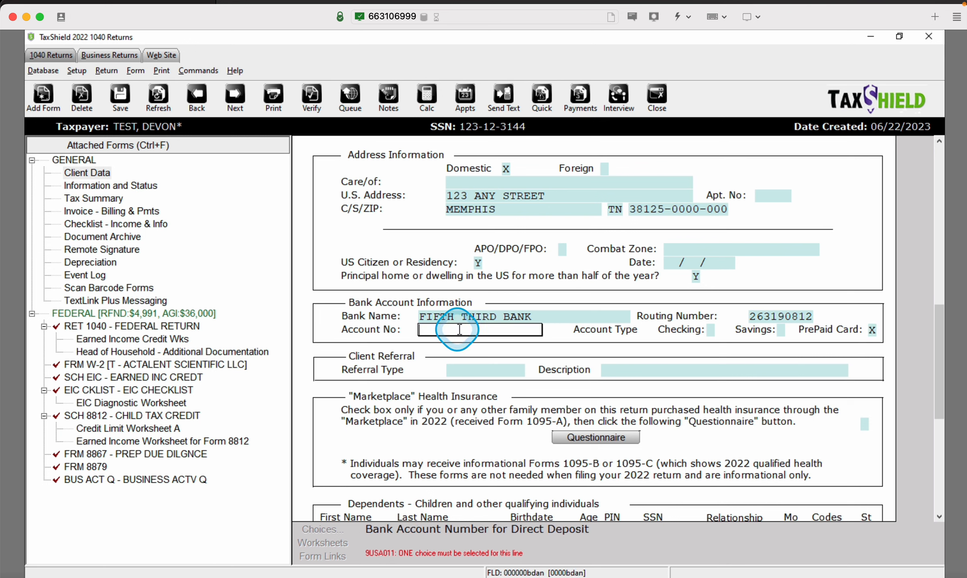
{"action": "type", "text": "1234123412341"}
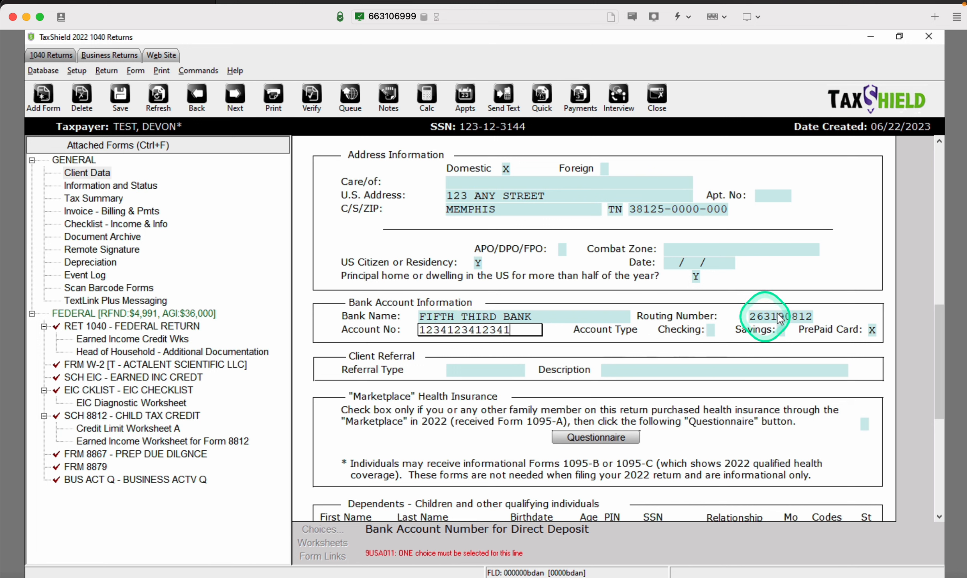
{"action": "key", "text": "Return"}
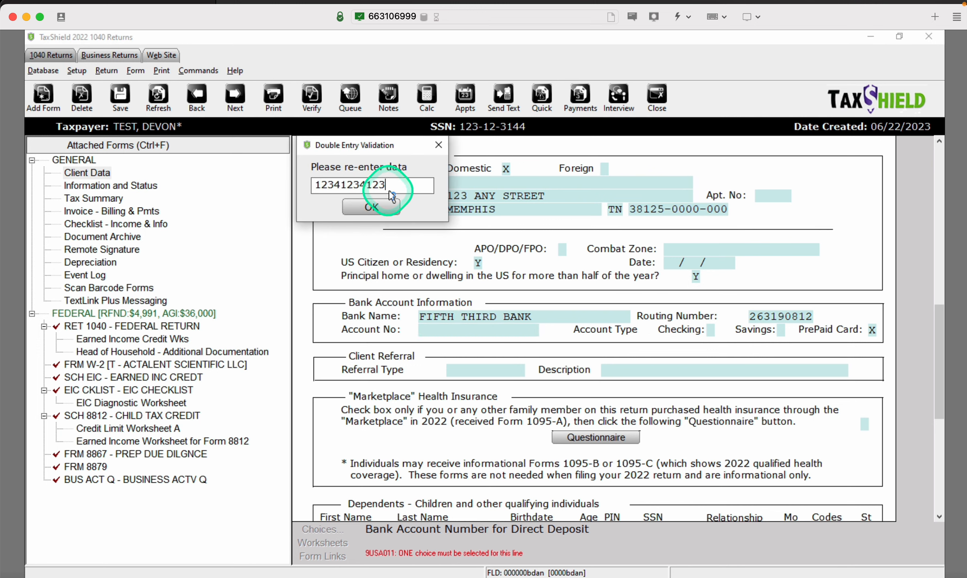
{"action": "type", "text": "12341234123"}
{"action": "left_click", "coordinate": [386, 204]}
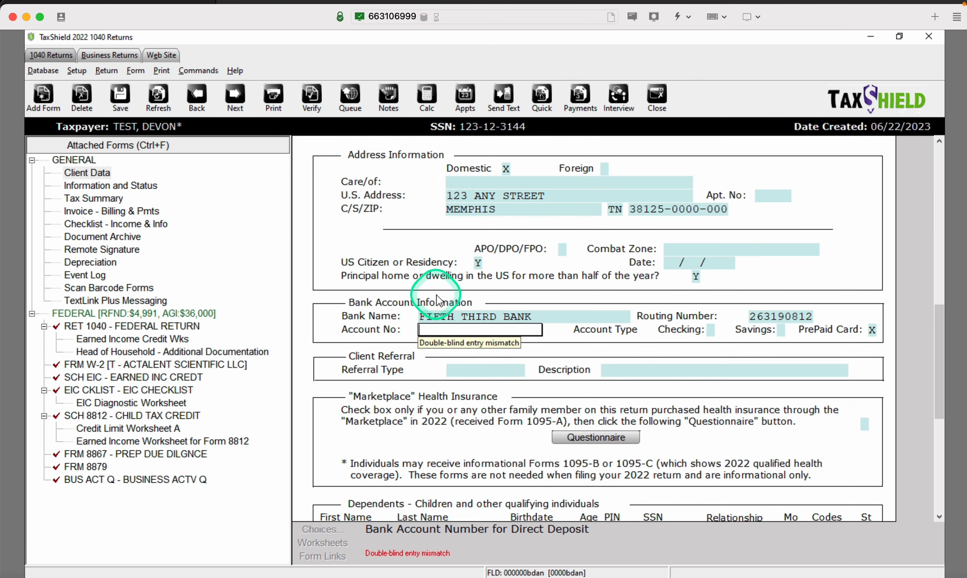
{"action": "type", "text": "12"}
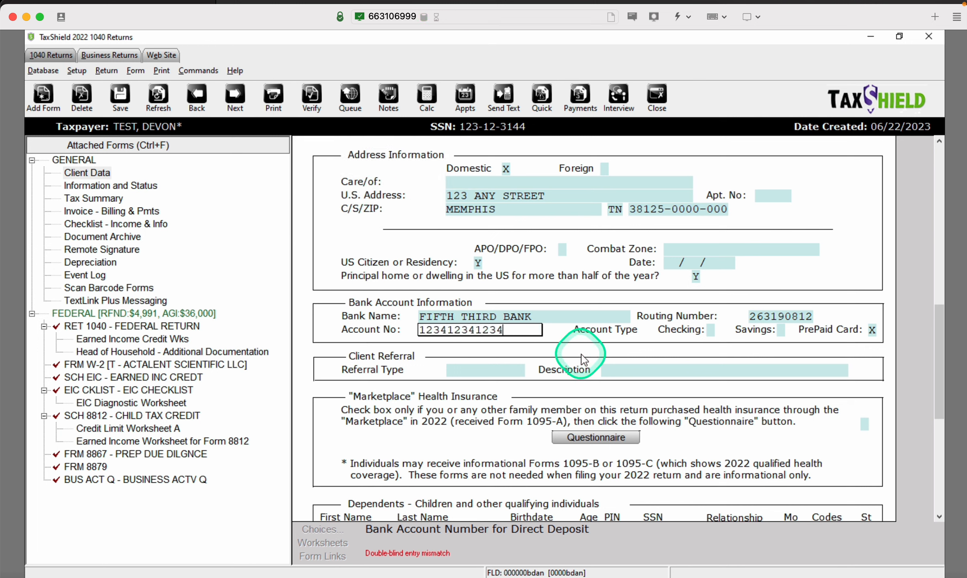
{"action": "type", "text": "3412341234"}
{"action": "key", "text": "Return"}
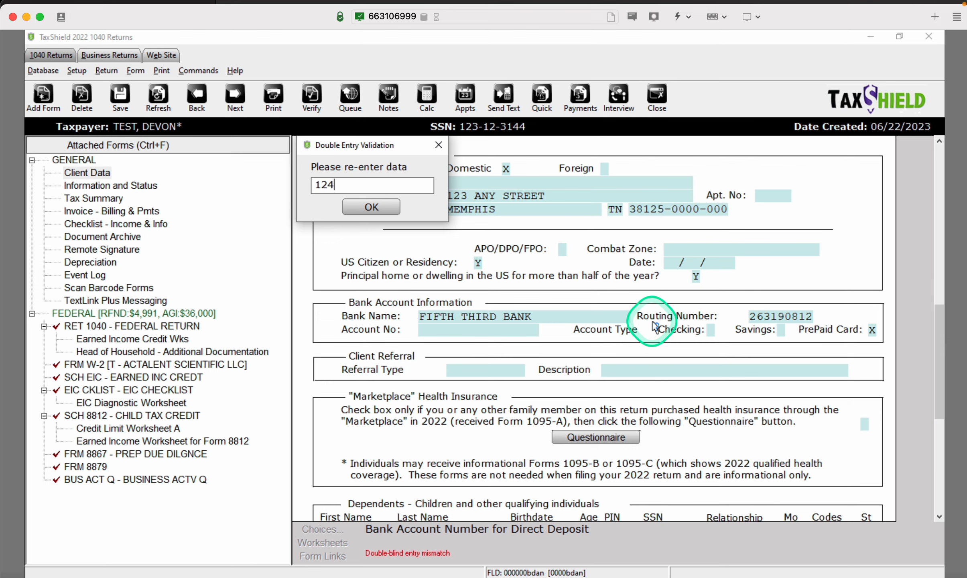
{"action": "type", "text": "1241234"}
{"action": "double_click", "coordinate": [374, 184]}
{"action": "type", "text": "123"}
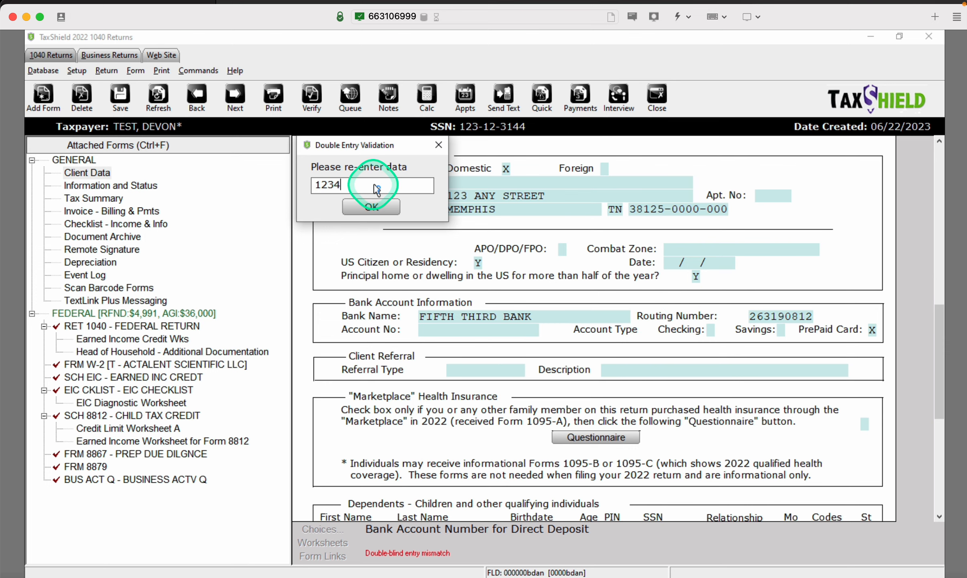
{"action": "type", "text": "12341234"}
{"action": "left_click", "coordinate": [372, 207]}
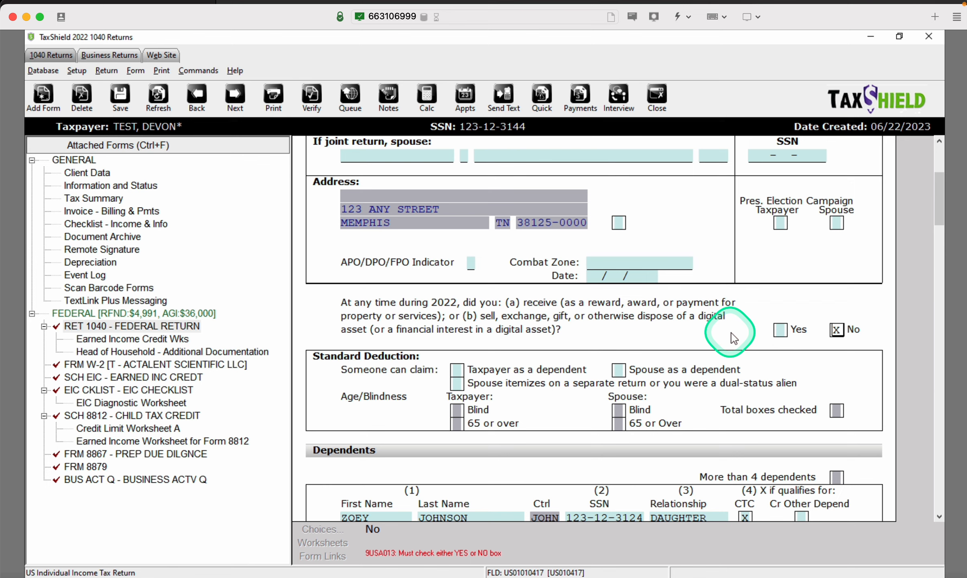
Answer No to the digital asset question, go to the Schedule 3 warning, and reopen errors
{"action": "key", "text": "ctrl+e"}
{"action": "key", "text": "Return"}
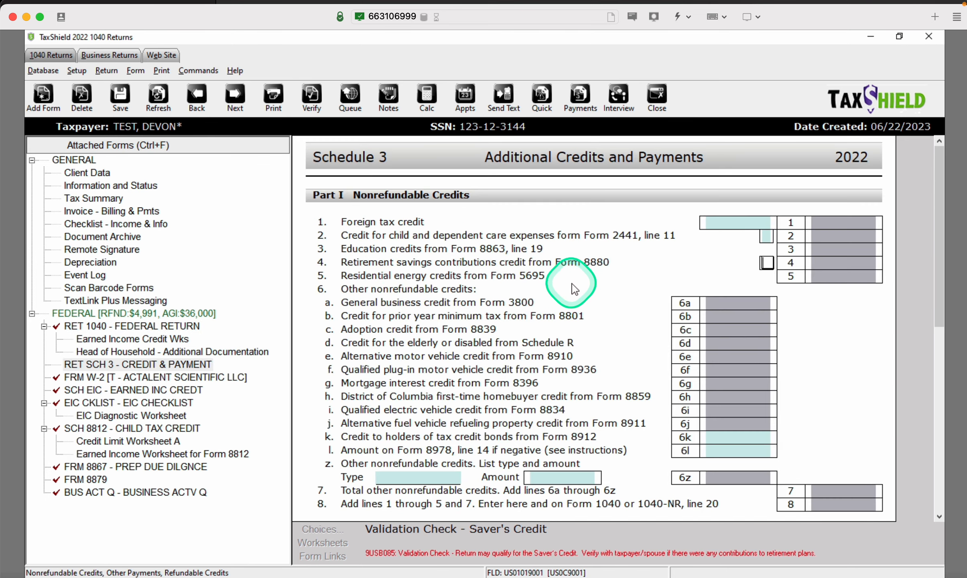
{"action": "key", "text": "ctrl+e"}
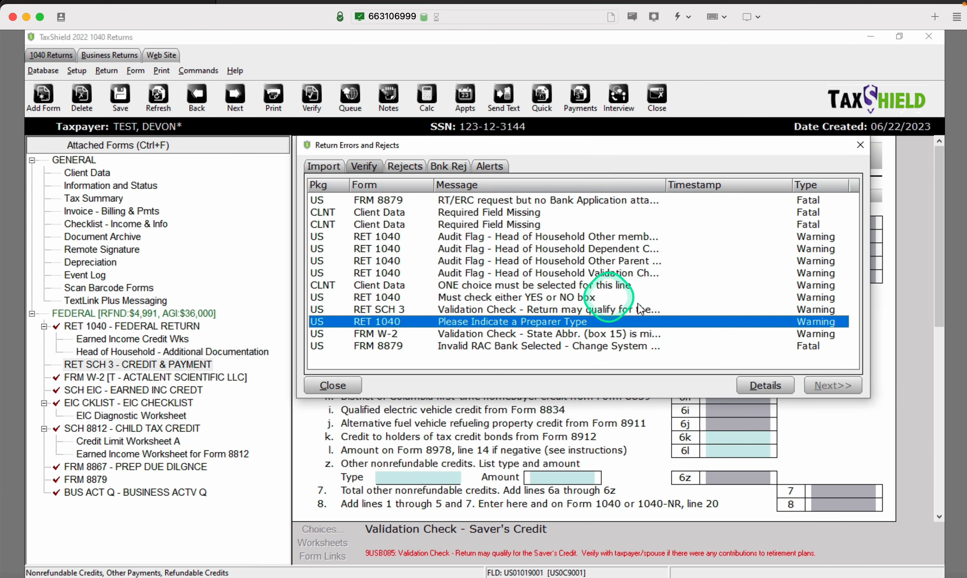
Set Preparer Type to P (Paid Preparer) and view the W-2's missing state abbreviation
{"action": "double_click", "coordinate": [722, 326]}
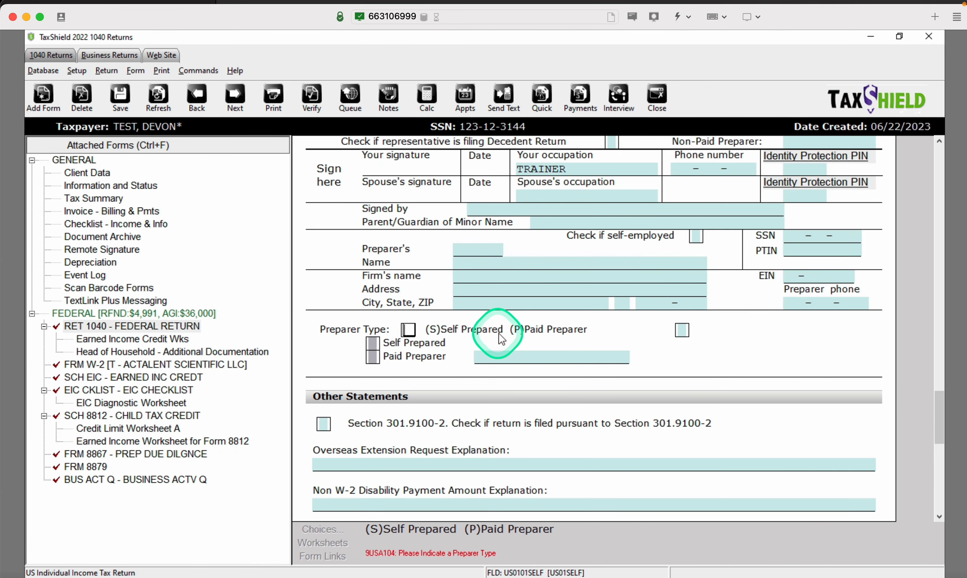
{"action": "type", "text": "P"}
{"action": "double_click", "coordinate": [658, 338]}
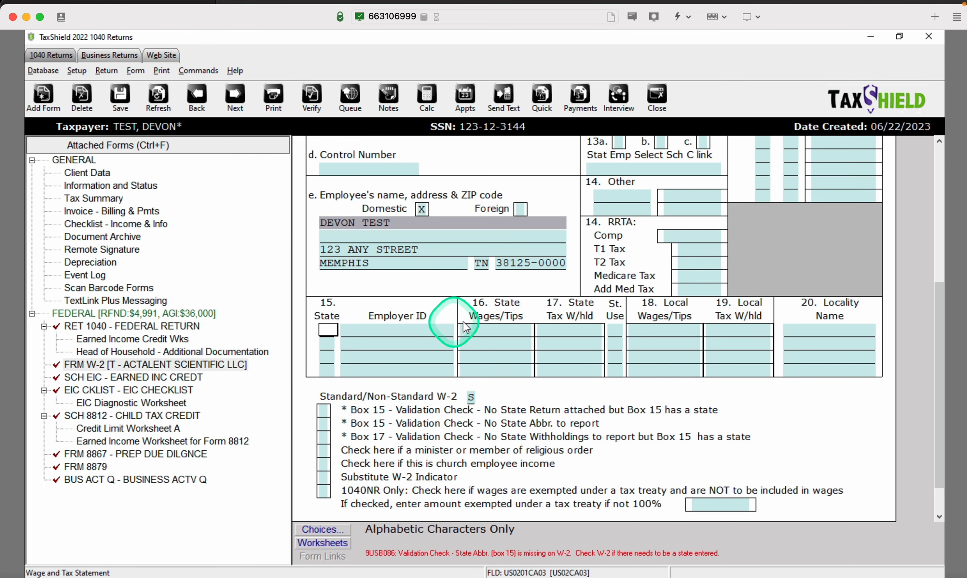
{"action": "scroll", "coordinate": [663, 401], "scroll_direction": "up", "scroll_amount": 3}
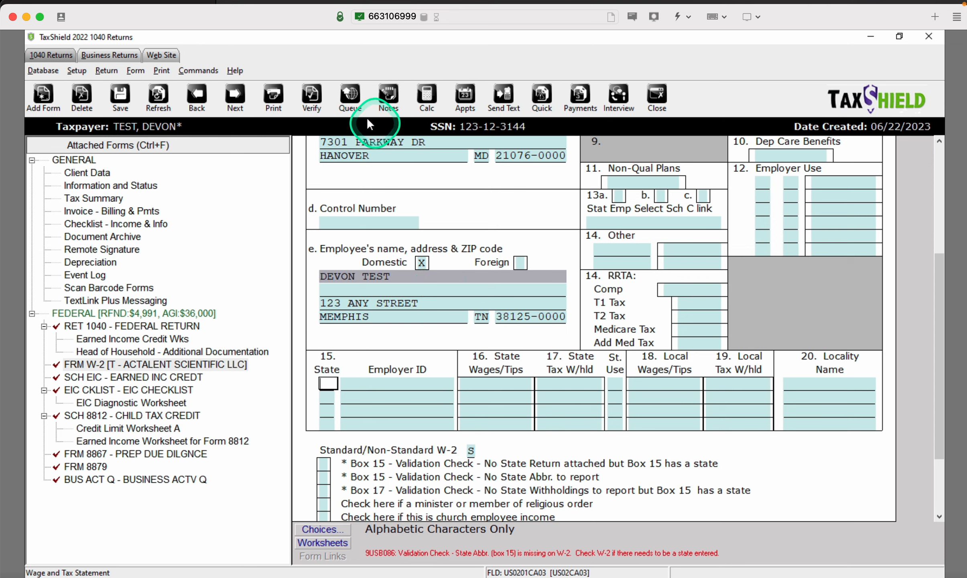
{"action": "left_click", "coordinate": [310, 100]}
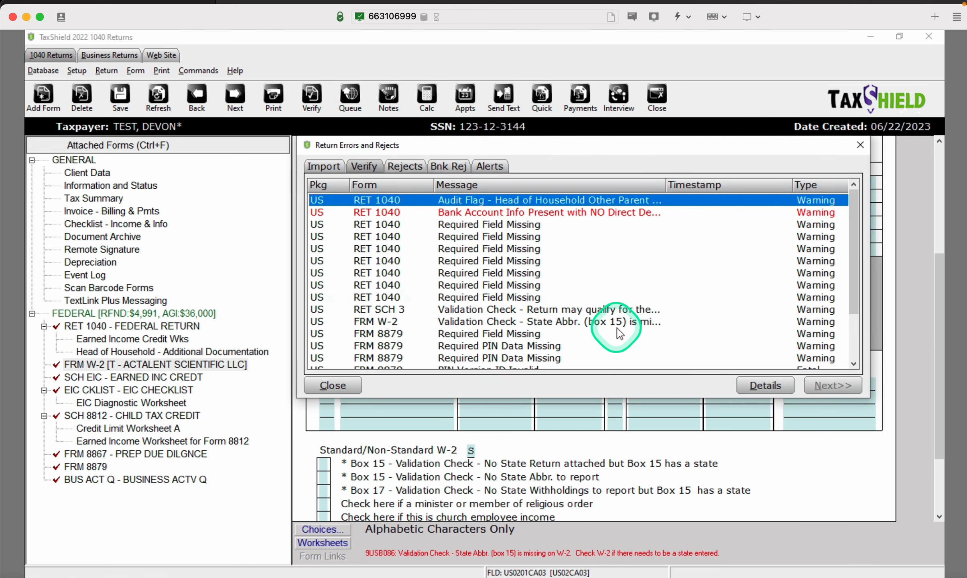
Review the error list and jump to the Head of Household and bank account warnings
{"action": "left_click_drag", "start_coordinate": [855, 291], "coordinate": [859, 368]}
{"action": "double_click", "coordinate": [669, 268]}
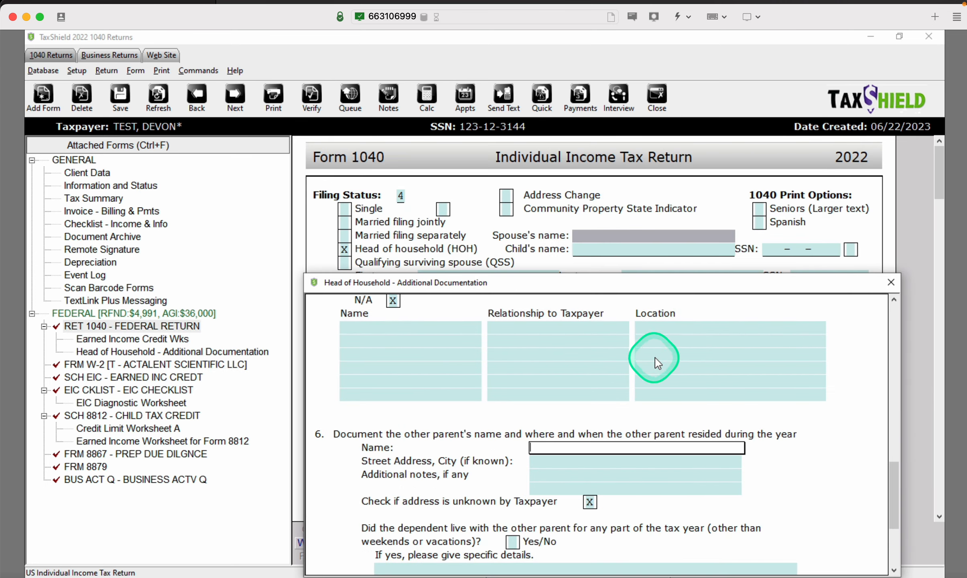
{"action": "key", "text": "ctrl+v"}
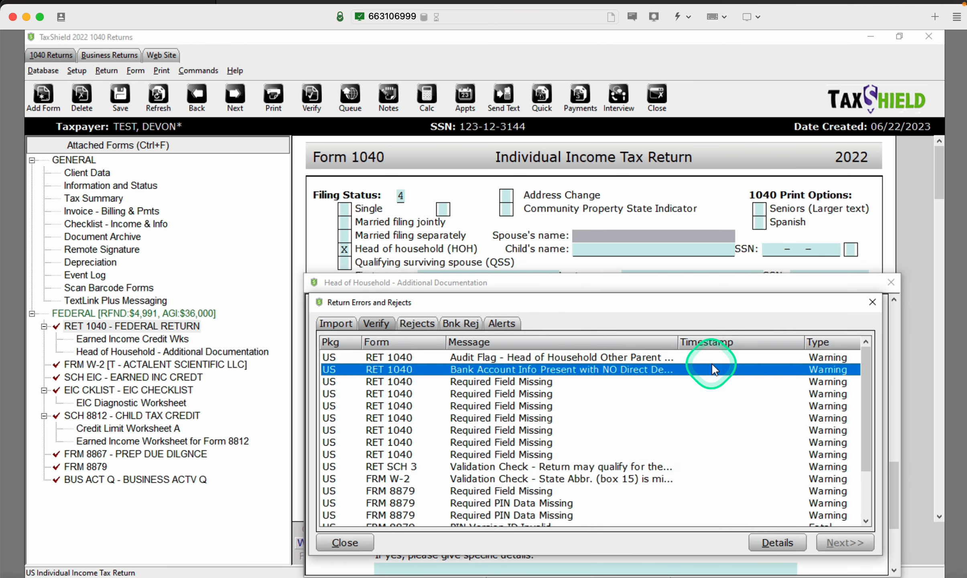
{"action": "double_click", "coordinate": [712, 364]}
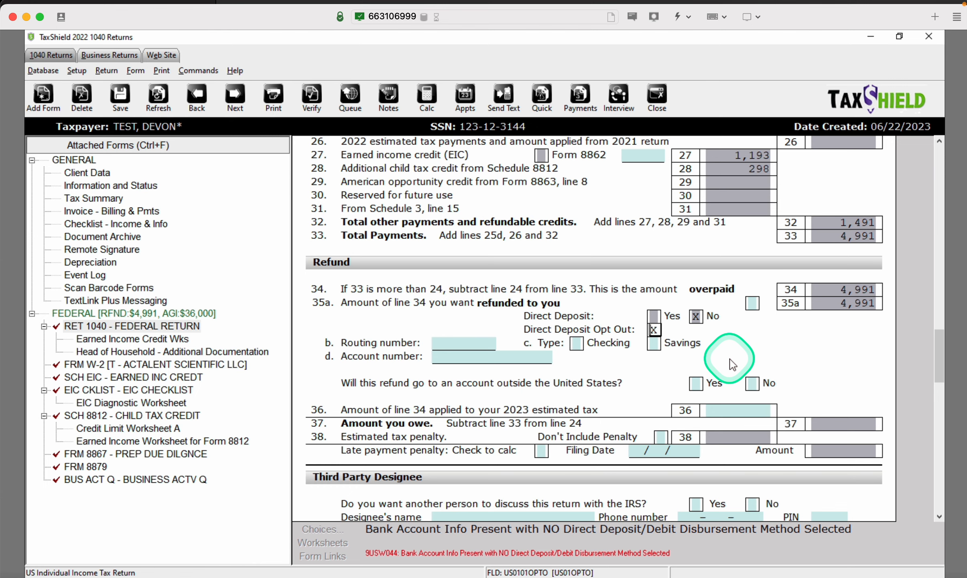
{"action": "key", "text": "ctrl+e"}
Fill the Form 1040 paid preparer section from saved preparer 001 PRACTICE and save
{"action": "key", "text": "Return"}
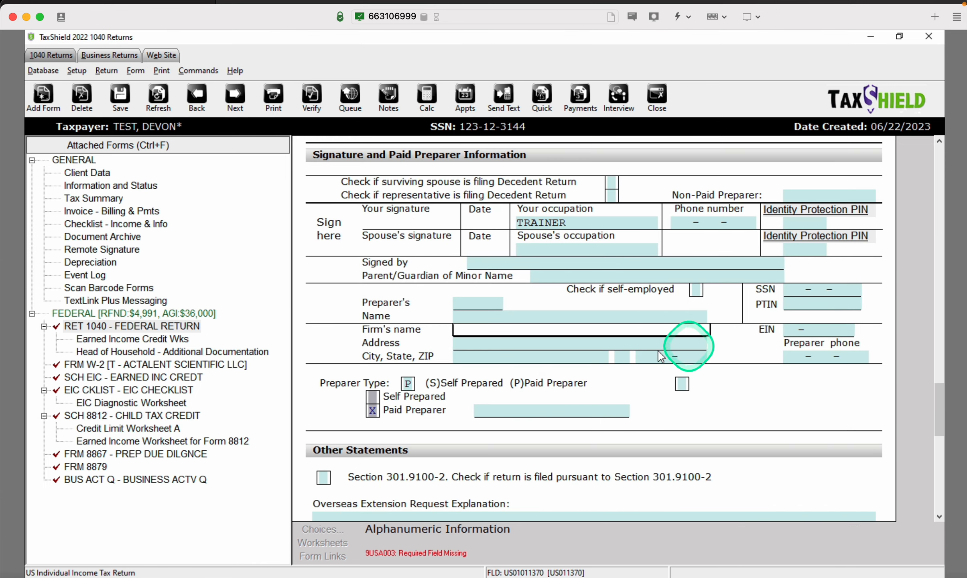
{"action": "left_click", "coordinate": [450, 306]}
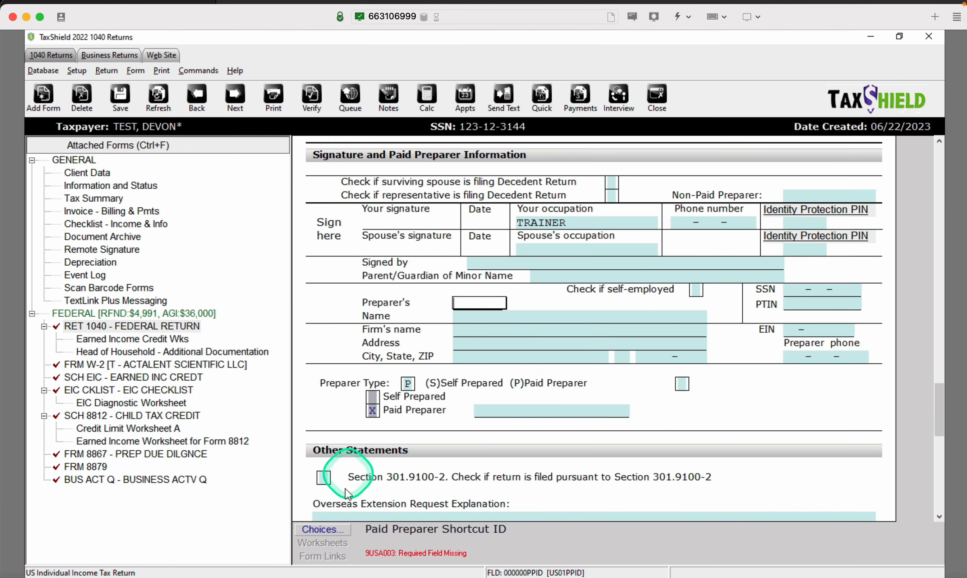
{"action": "left_click", "coordinate": [323, 528]}
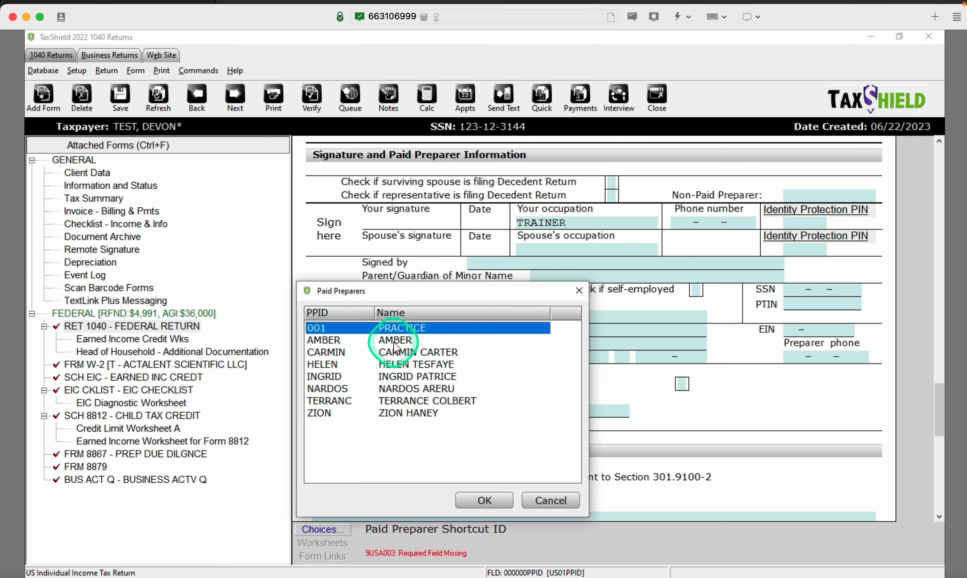
{"action": "double_click", "coordinate": [393, 328]}
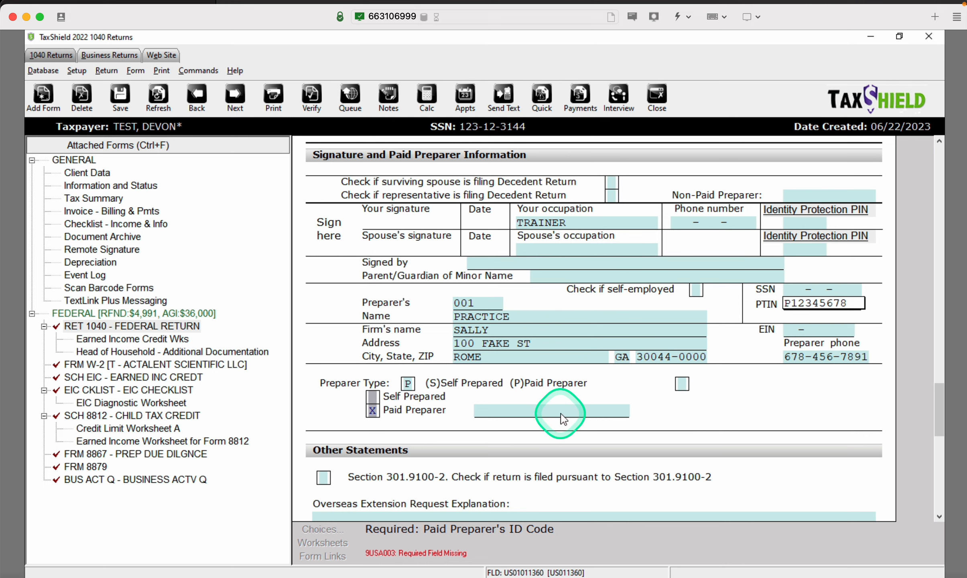
{"action": "left_click", "coordinate": [120, 96]}
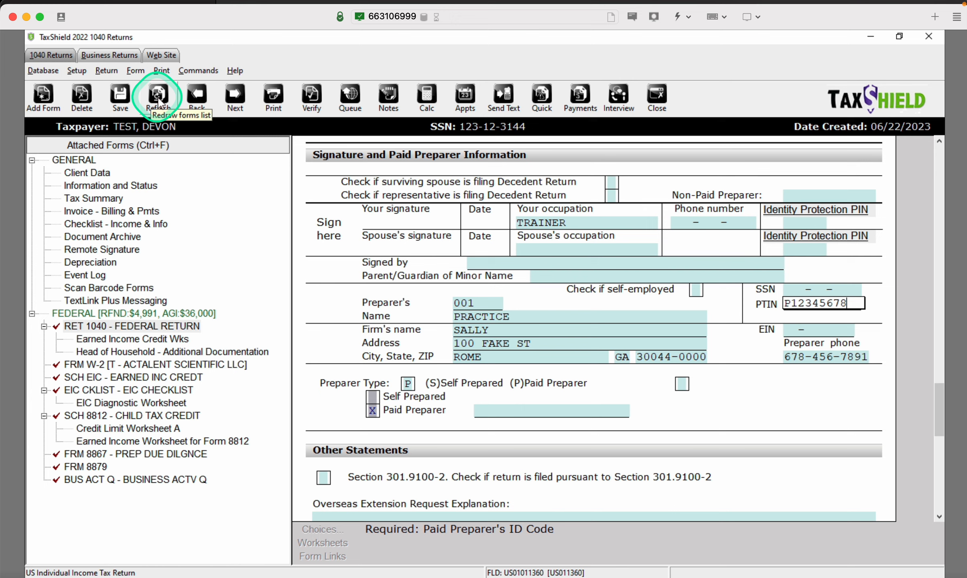
Re-verify and step through the HOH, Schedule 3 and W-2 warnings to Form 8879's missing PIN
{"action": "left_click", "coordinate": [308, 97]}
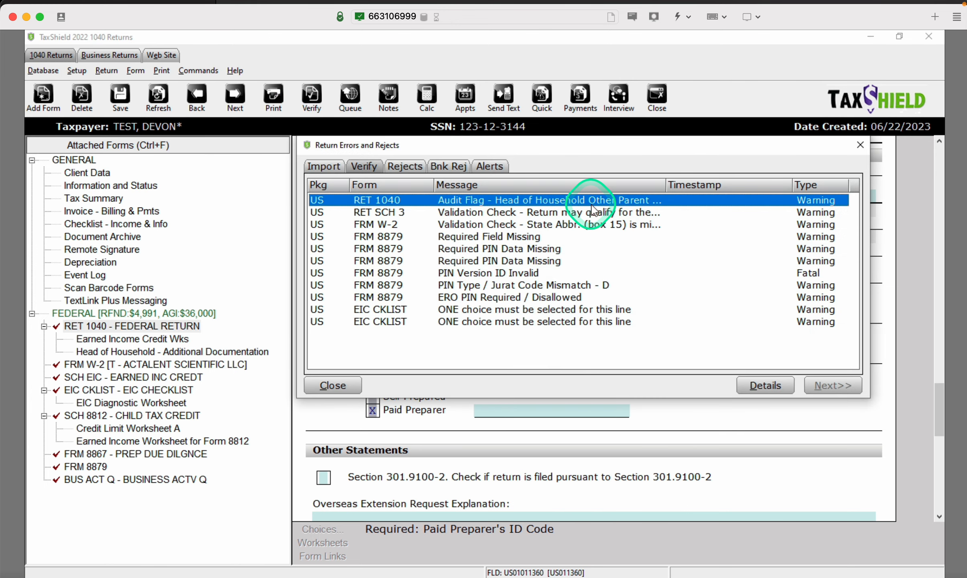
{"action": "double_click", "coordinate": [593, 205]}
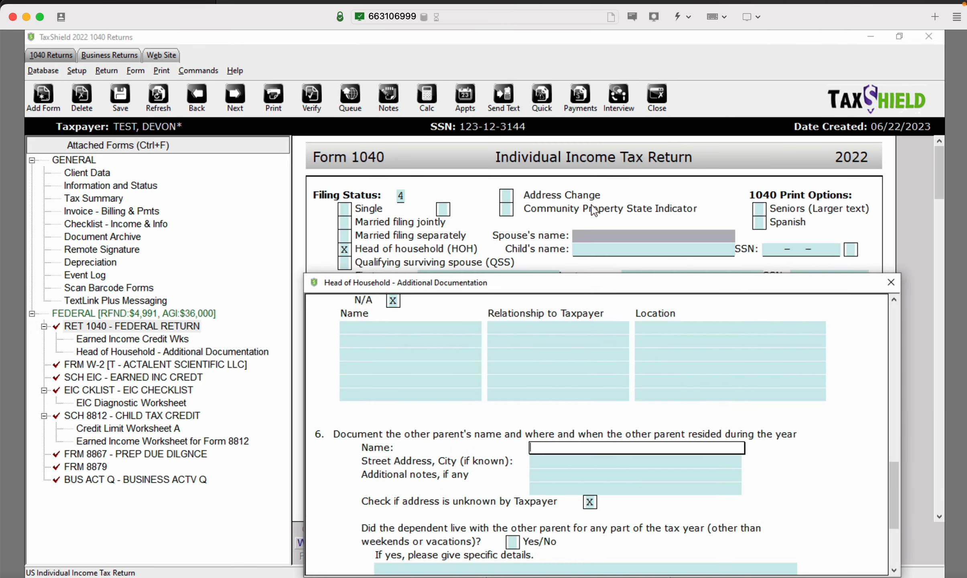
{"action": "key", "text": "ctrl+e"}
{"action": "key", "text": "Return"}
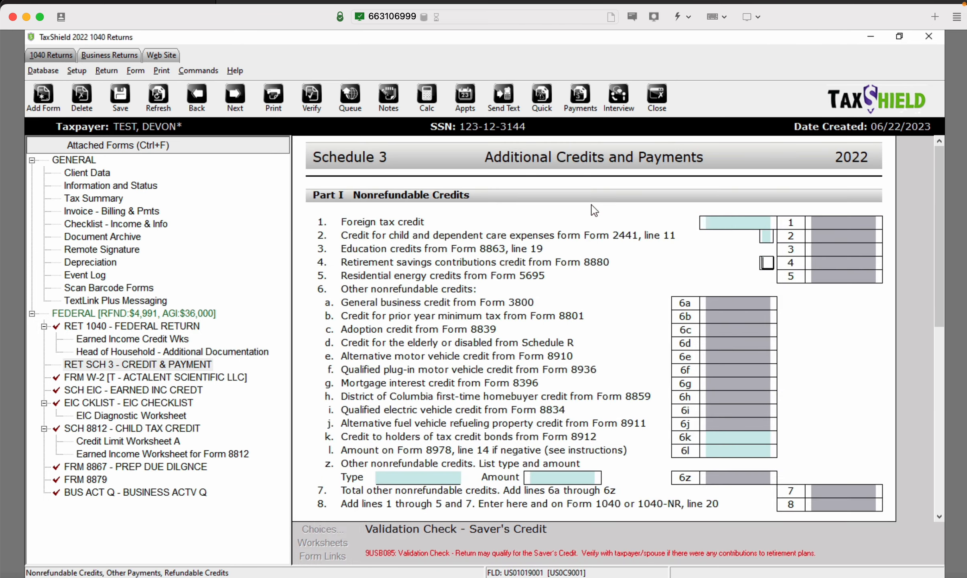
{"action": "key", "text": "ctrl+e"}
{"action": "key", "text": "Return"}
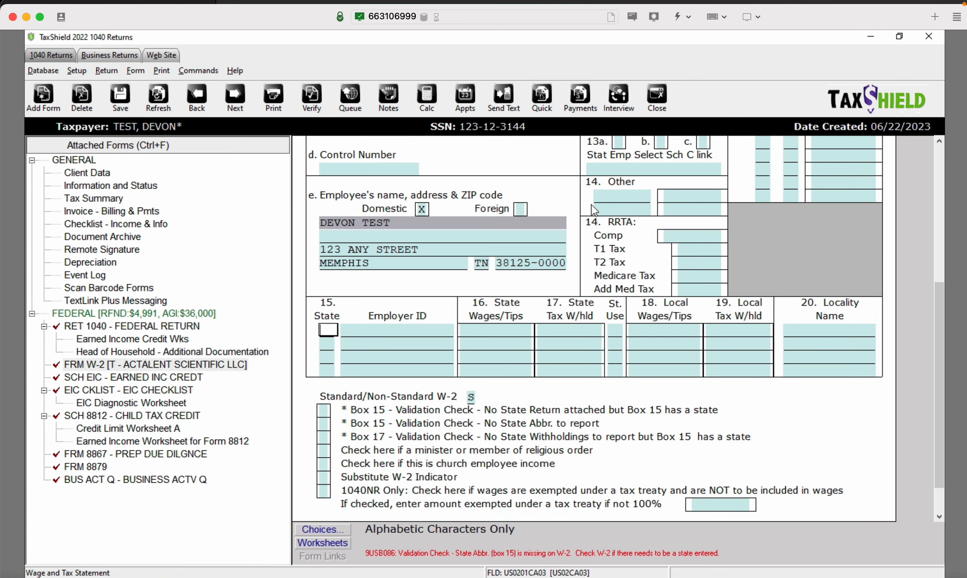
{"action": "key", "text": "ctrl+e"}
{"action": "key", "text": "Return"}
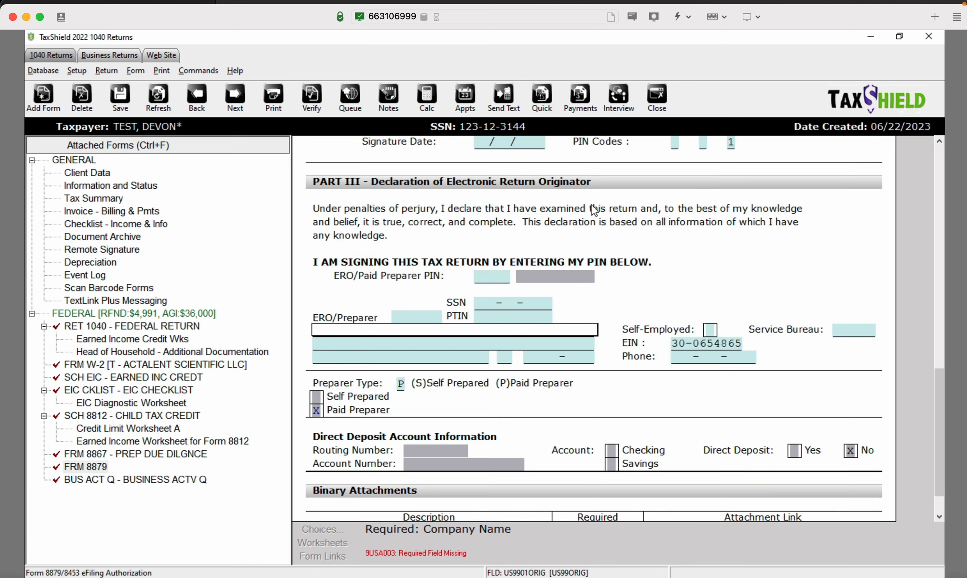
Fill Form 8879's ERO/Preparer section from preparer 001 PRACTICE and save the return
{"action": "left_click", "coordinate": [436, 316]}
{"action": "left_click", "coordinate": [321, 529]}
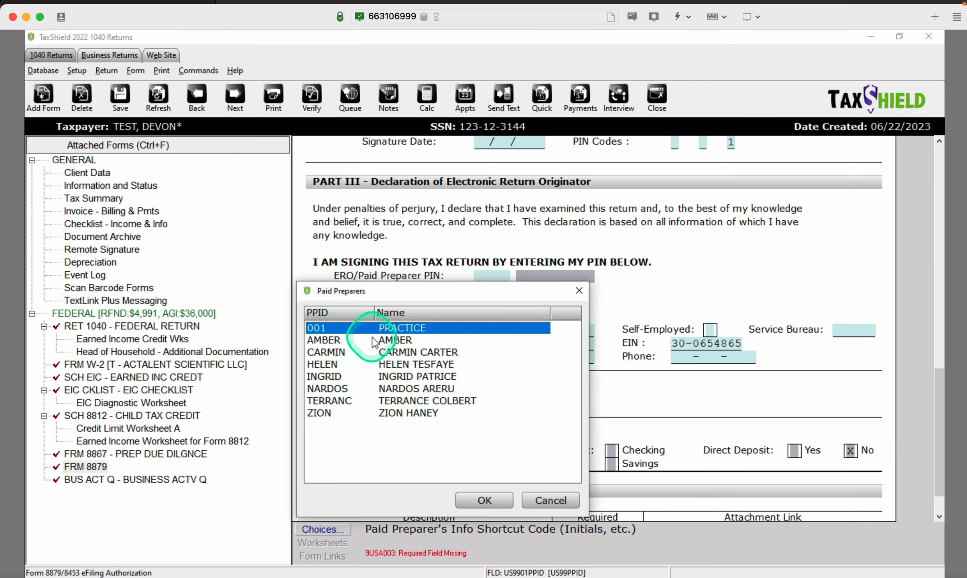
{"action": "double_click", "coordinate": [363, 328]}
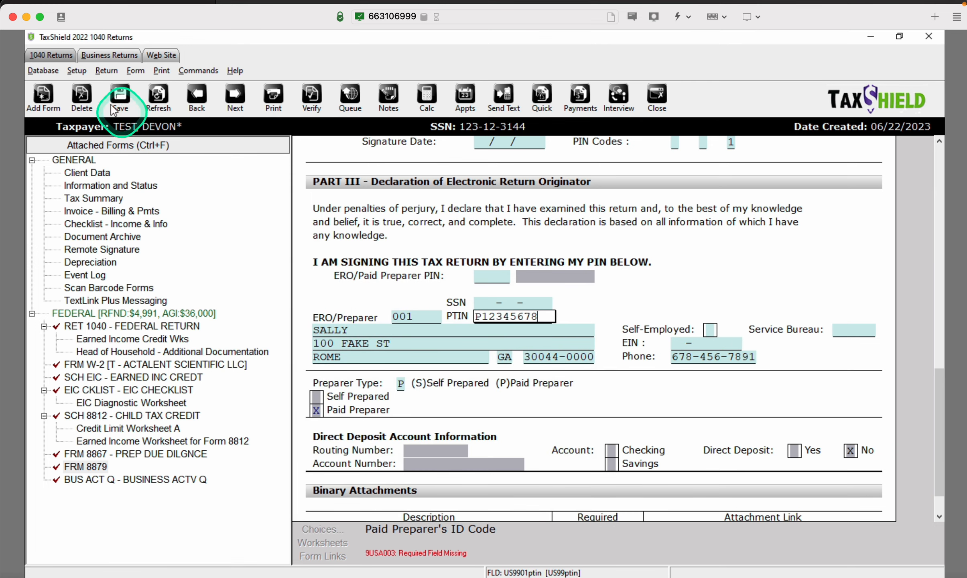
{"action": "left_click", "coordinate": [120, 97]}
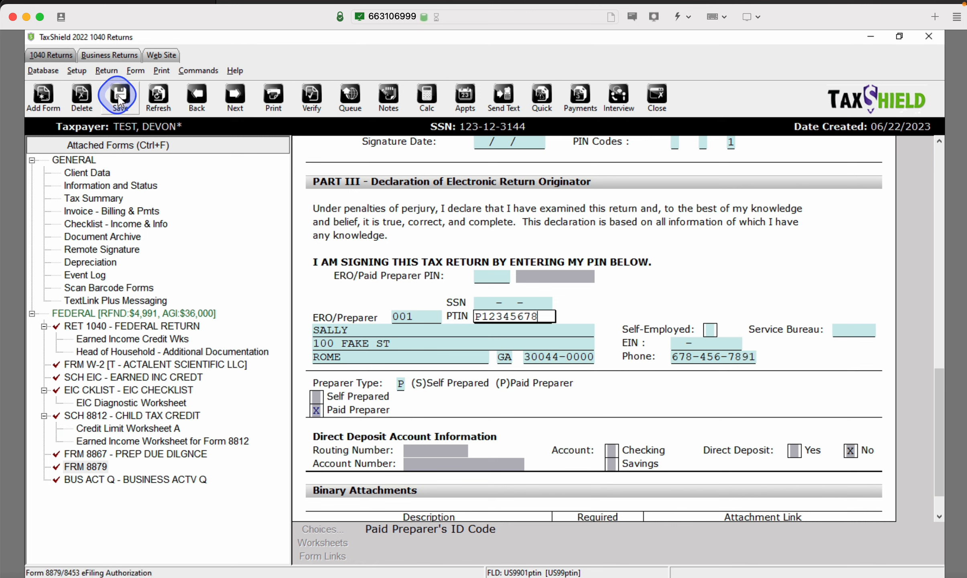
Verify the return and enter the taxpayer's self-select PIN on Form 8879, autofilling signature details
{"action": "left_click", "coordinate": [314, 98]}
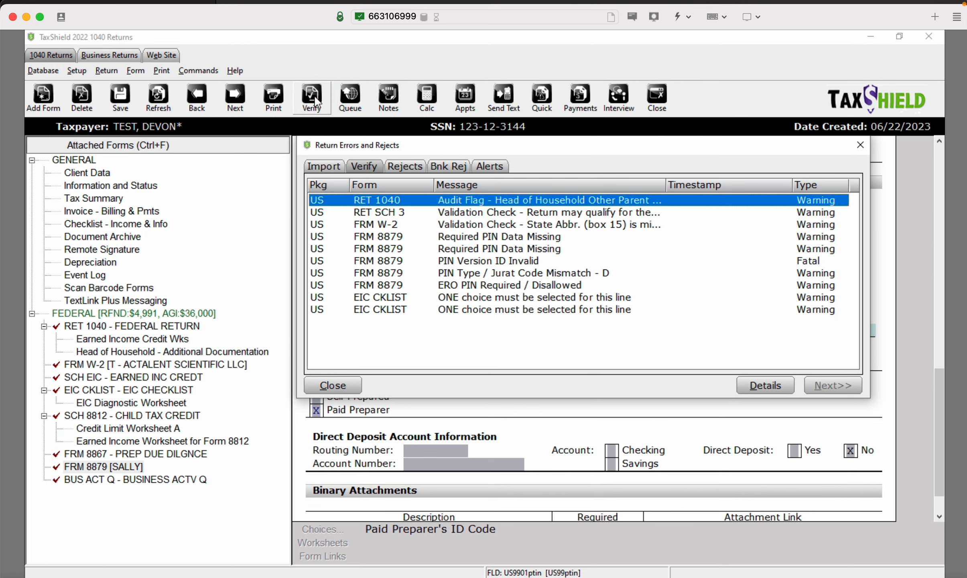
{"action": "key", "text": "Down"}
{"action": "key", "text": "Down"}
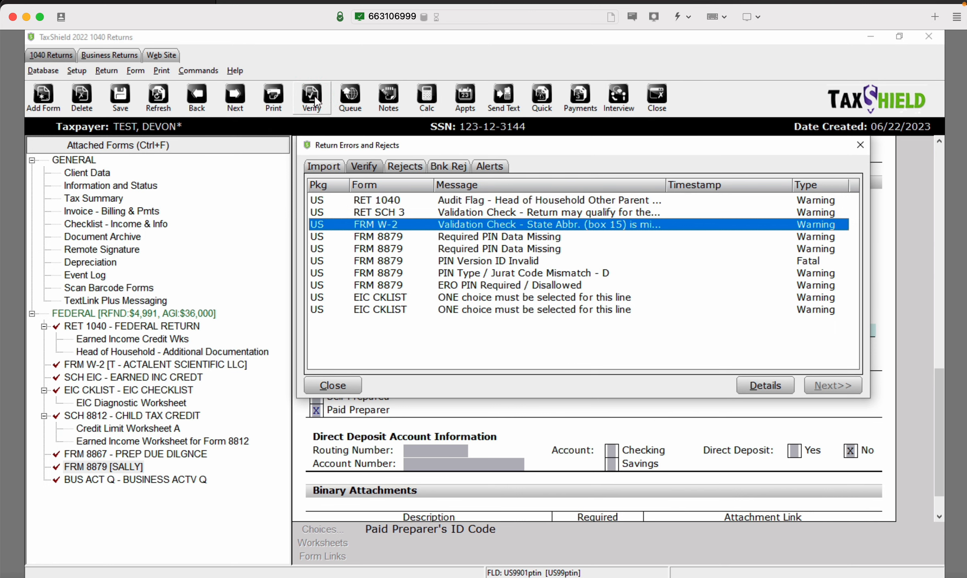
{"action": "key", "text": "Down"}
{"action": "key", "text": "Return"}
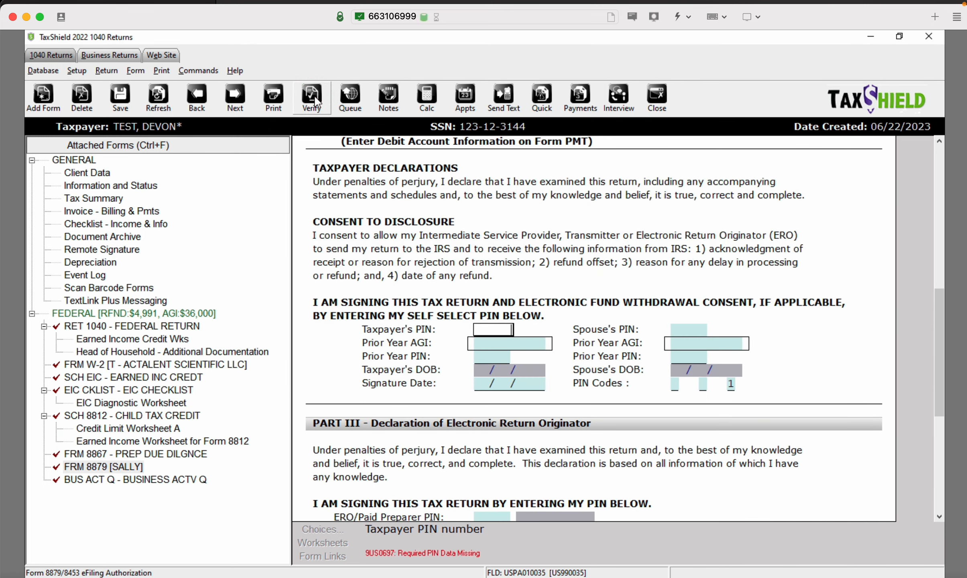
{"action": "left_click", "coordinate": [283, 172]}
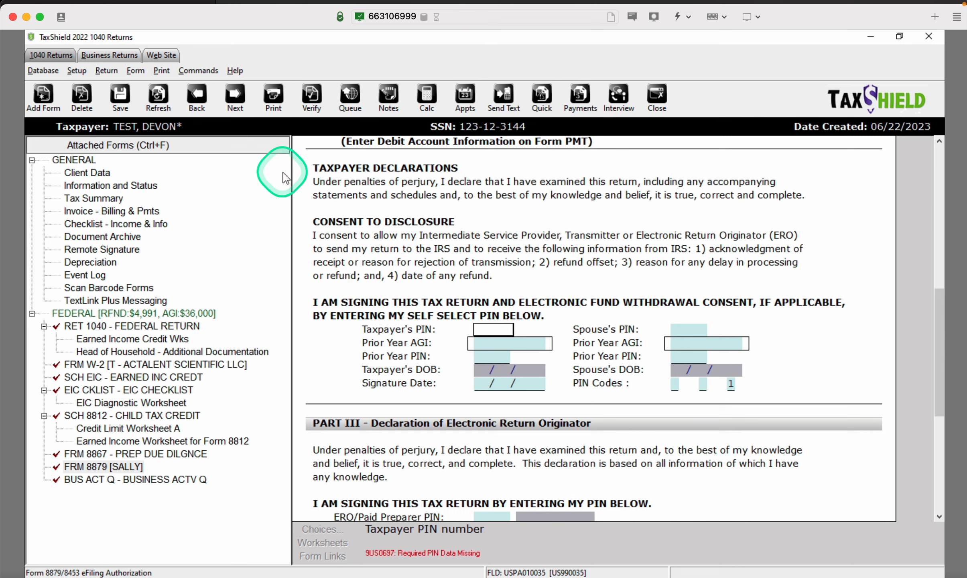
{"action": "type", "text": "12345"}
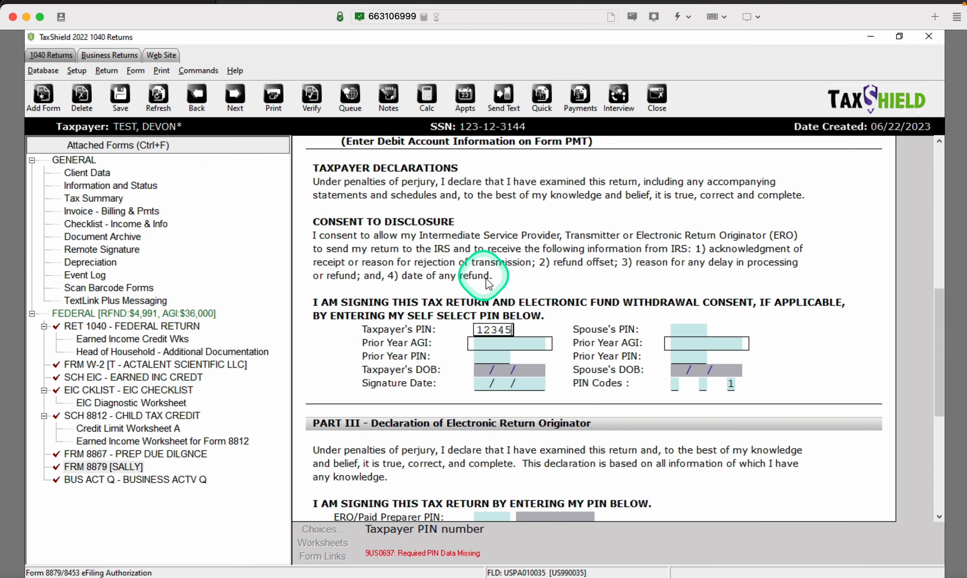
{"action": "key", "text": "Return"}
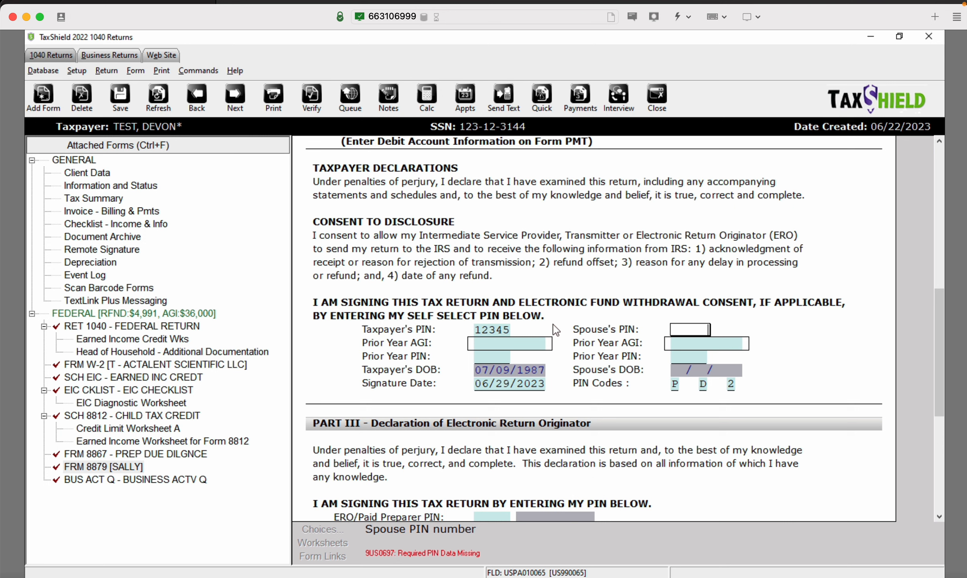
Save the updated return and verify it again, leaving only warnings
{"action": "left_click", "coordinate": [541, 297]}
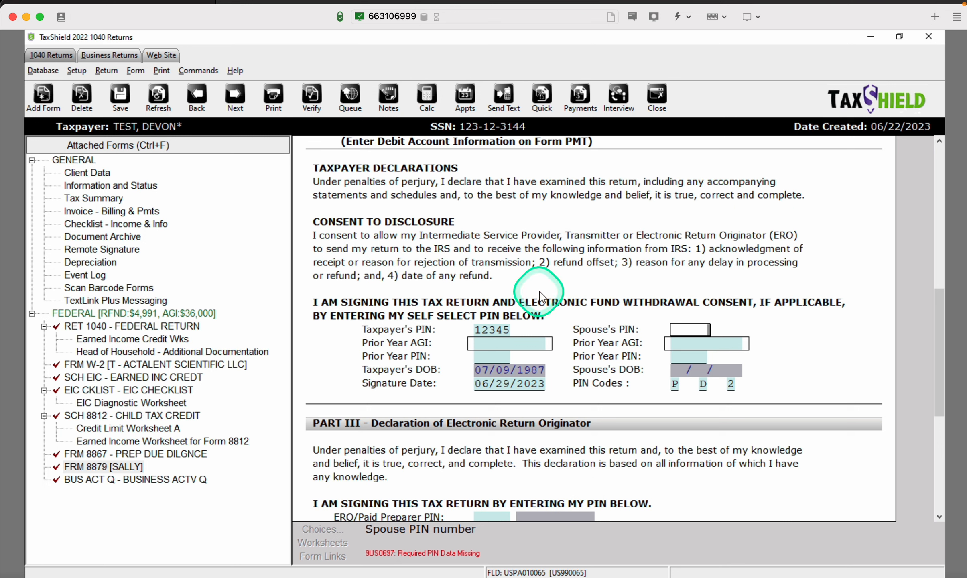
{"action": "left_click", "coordinate": [120, 96]}
{"action": "left_click", "coordinate": [311, 109]}
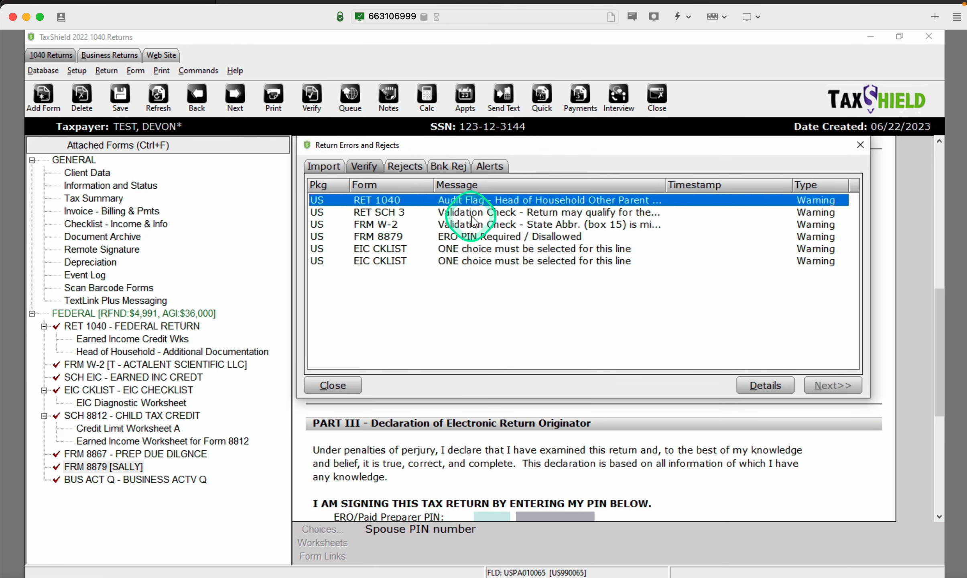
Fill in the ERO PIN, answer EIC checklist line 13a No, and reach the Head of Household flag
{"action": "double_click", "coordinate": [475, 222]}
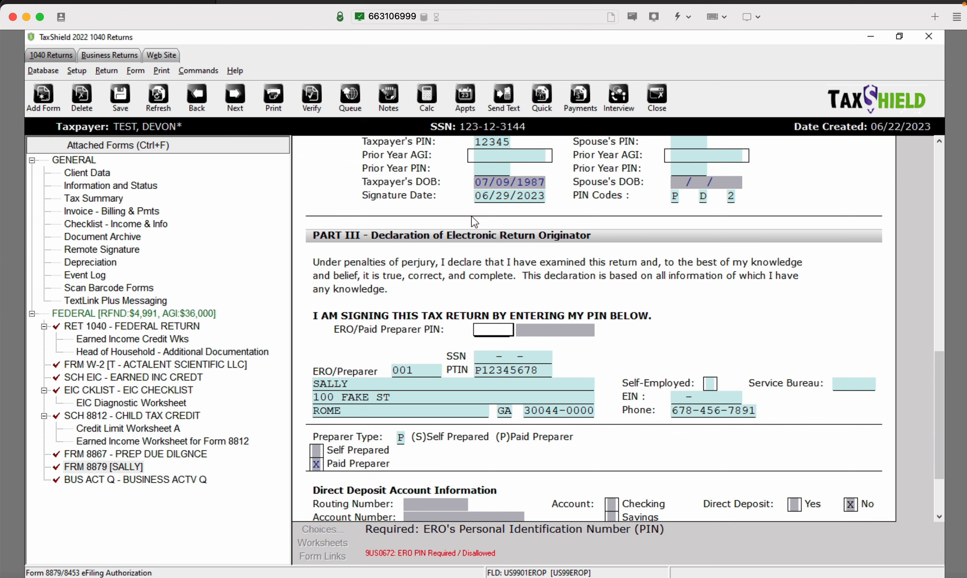
{"action": "key", "text": "ctrl+e"}
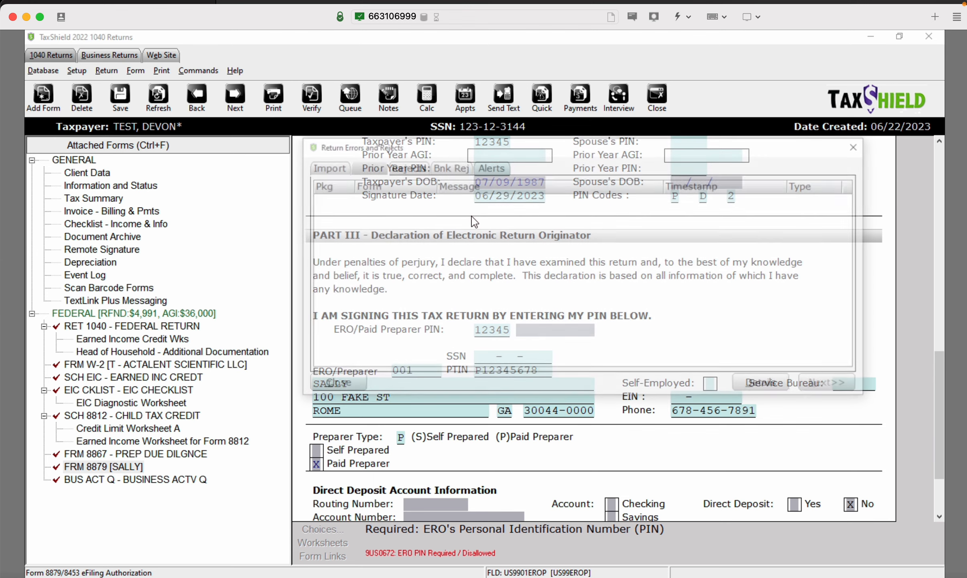
{"action": "key", "text": "Return"}
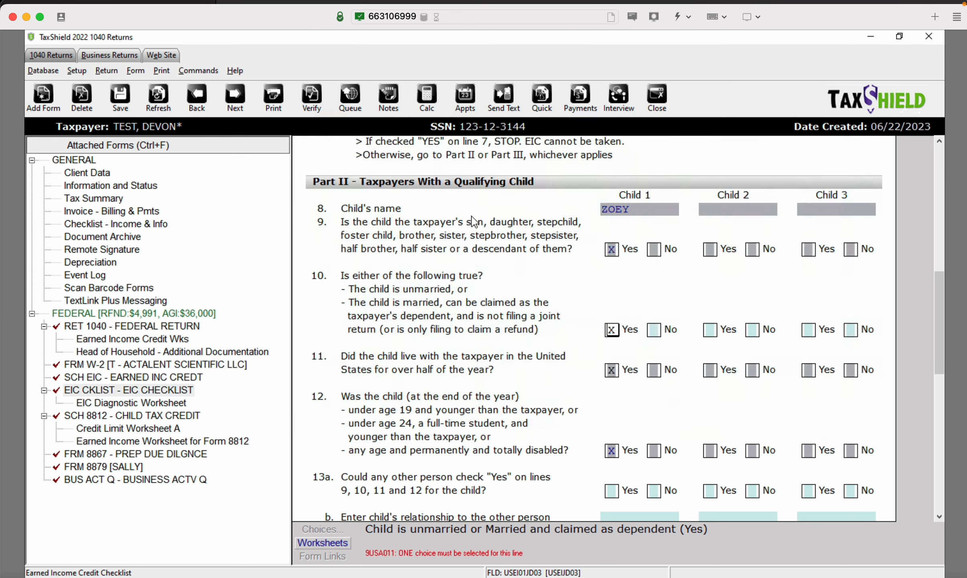
{"action": "key", "text": "ctrl+e"}
{"action": "key", "text": "Return"}
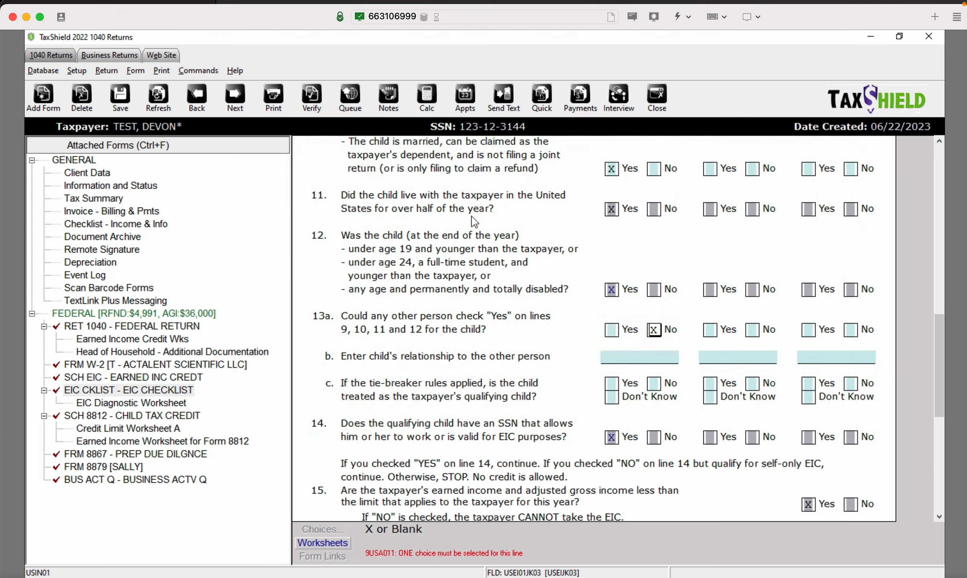
{"action": "key", "text": "ctrl+e"}
{"action": "key", "text": "Return"}
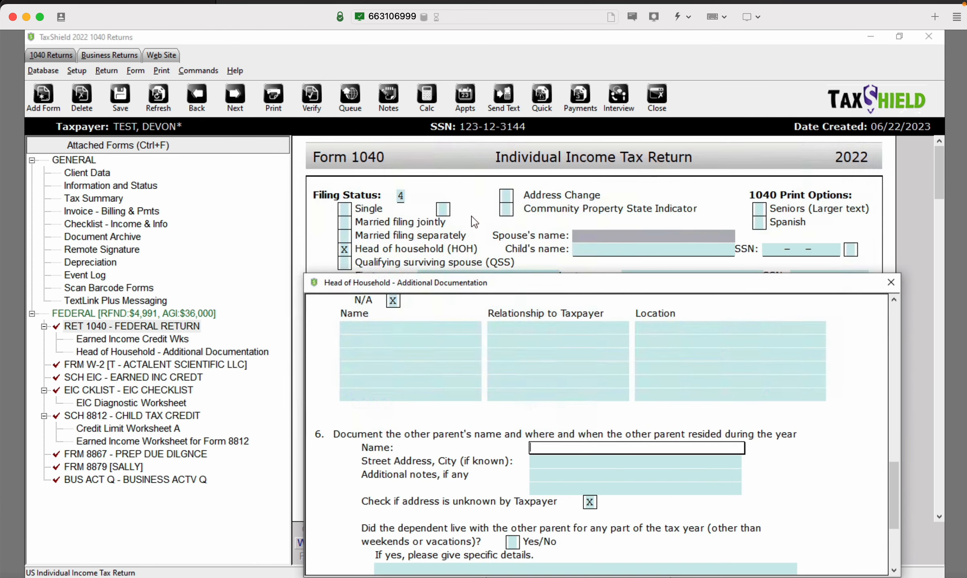
Close the HOH documentation, re-verify, and review the Schedule 3 and W-2 state warnings
{"action": "left_click", "coordinate": [891, 282]}
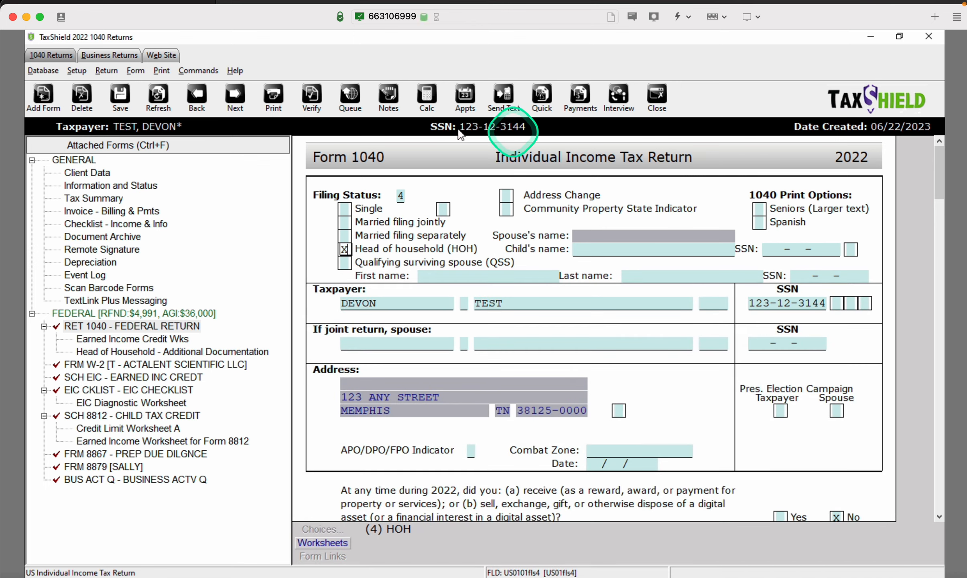
{"action": "left_click", "coordinate": [313, 113]}
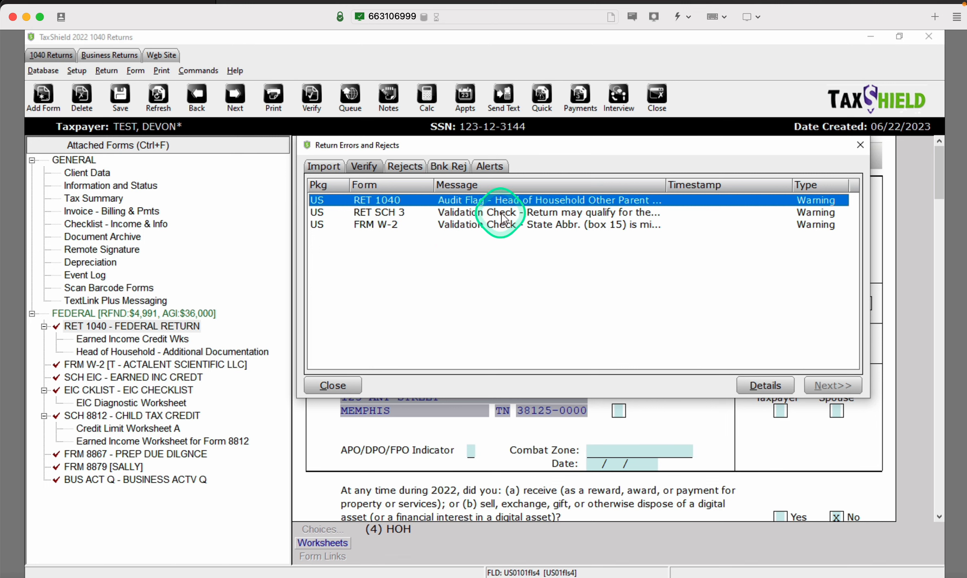
{"action": "left_click", "coordinate": [765, 385]}
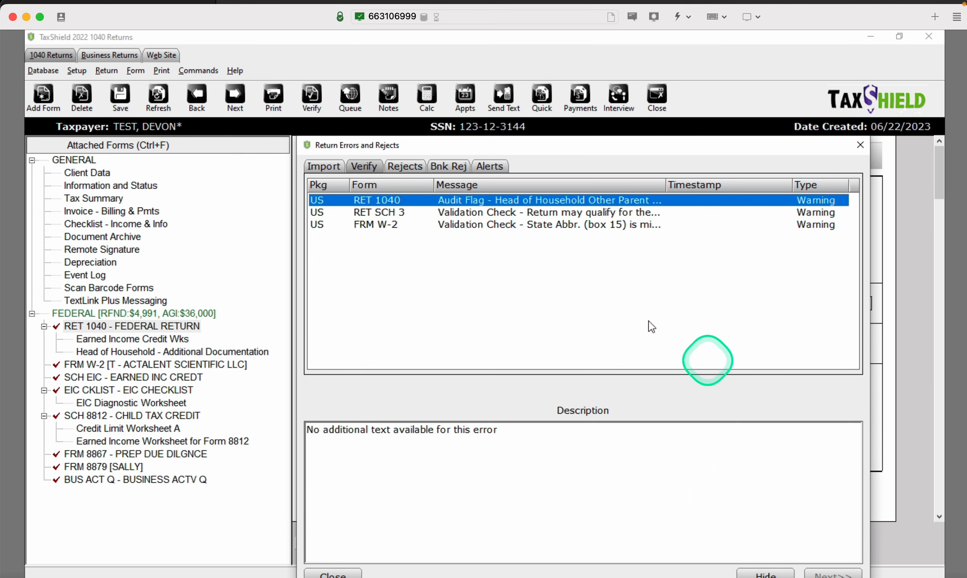
{"action": "left_click", "coordinate": [504, 212]}
{"action": "left_click", "coordinate": [516, 225]}
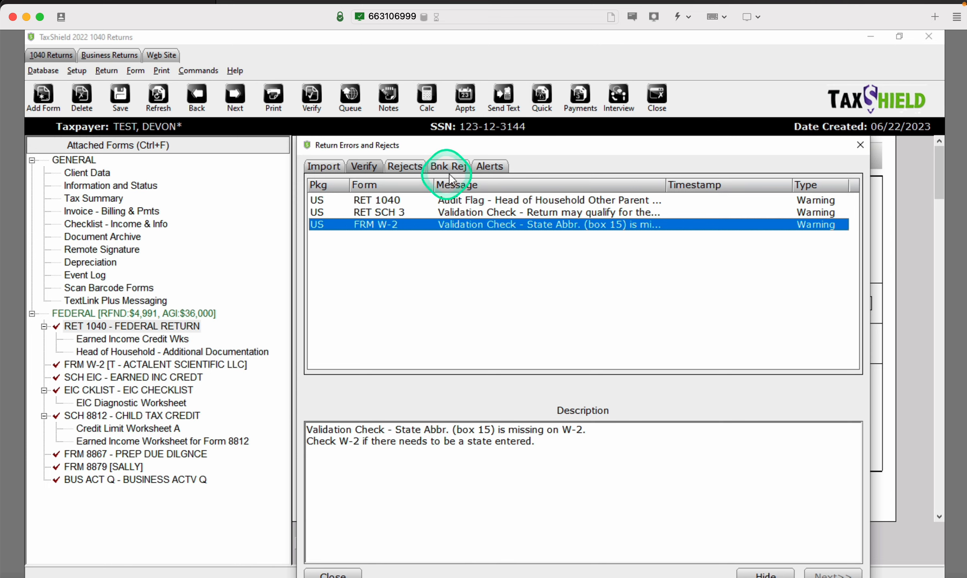
{"action": "left_click", "coordinate": [861, 145]}
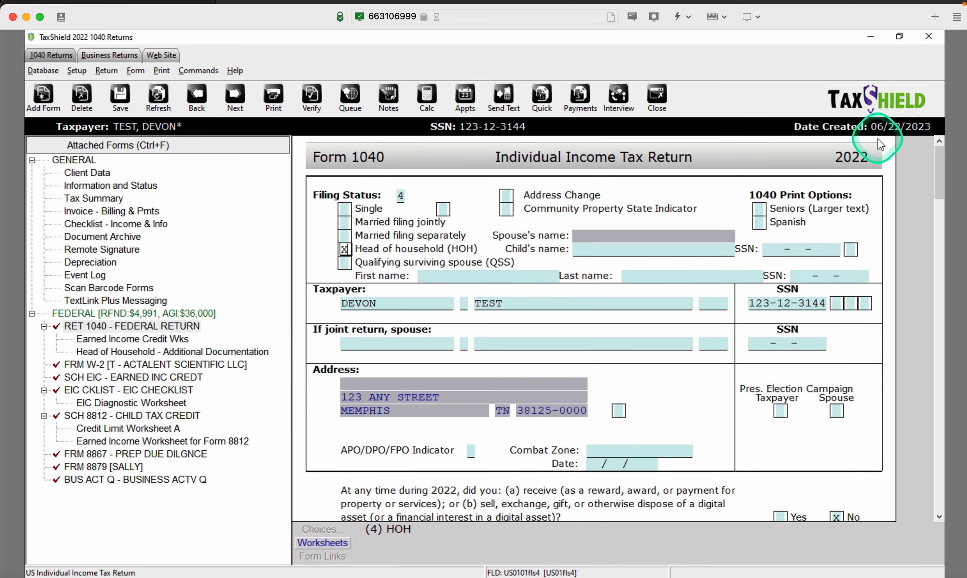
Start printing the final tax return and continue past the three warnings
{"action": "left_click", "coordinate": [162, 70]}
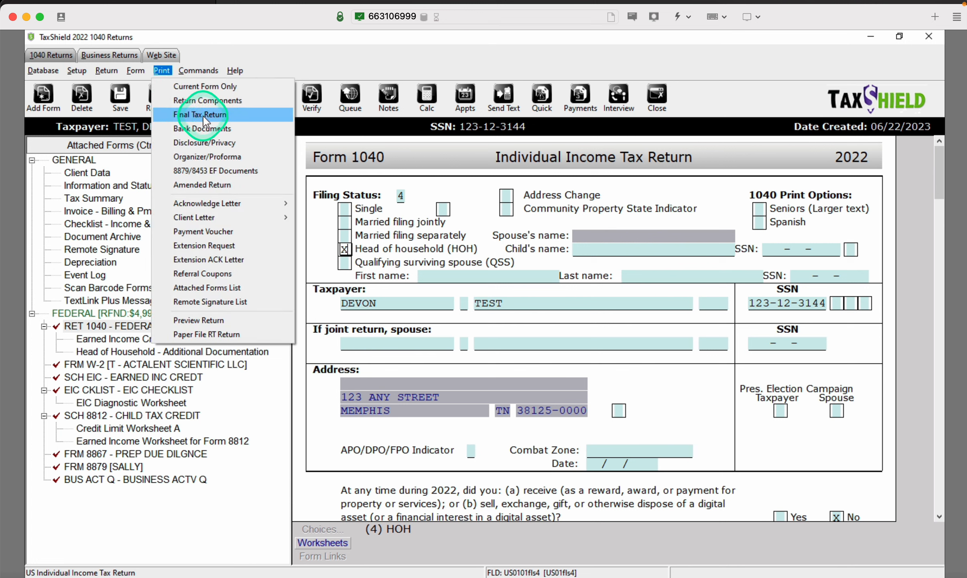
{"action": "left_click", "coordinate": [243, 122]}
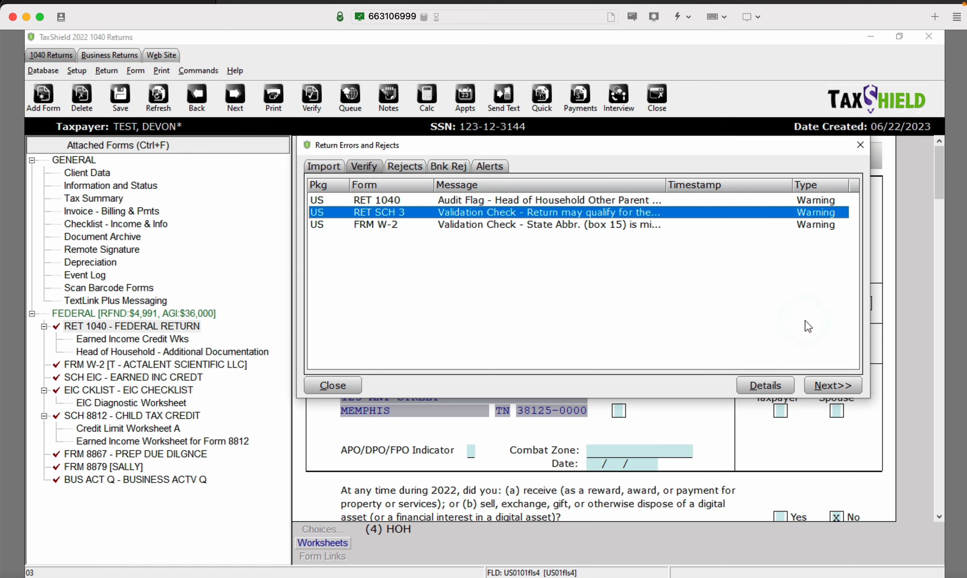
{"action": "left_click", "coordinate": [833, 386]}
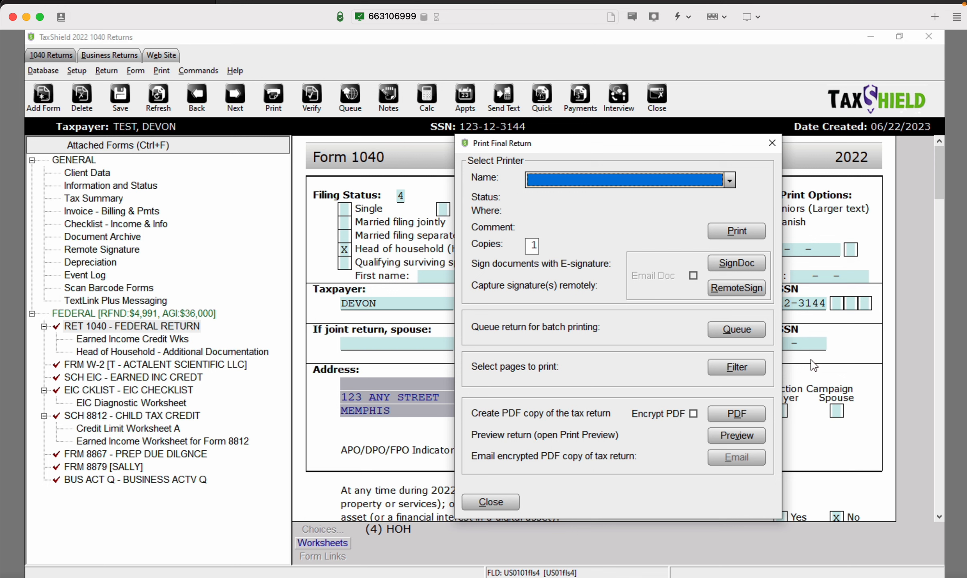
Close the final-return print and signature capture without choosing a printer or signing
{"action": "left_click", "coordinate": [729, 180]}
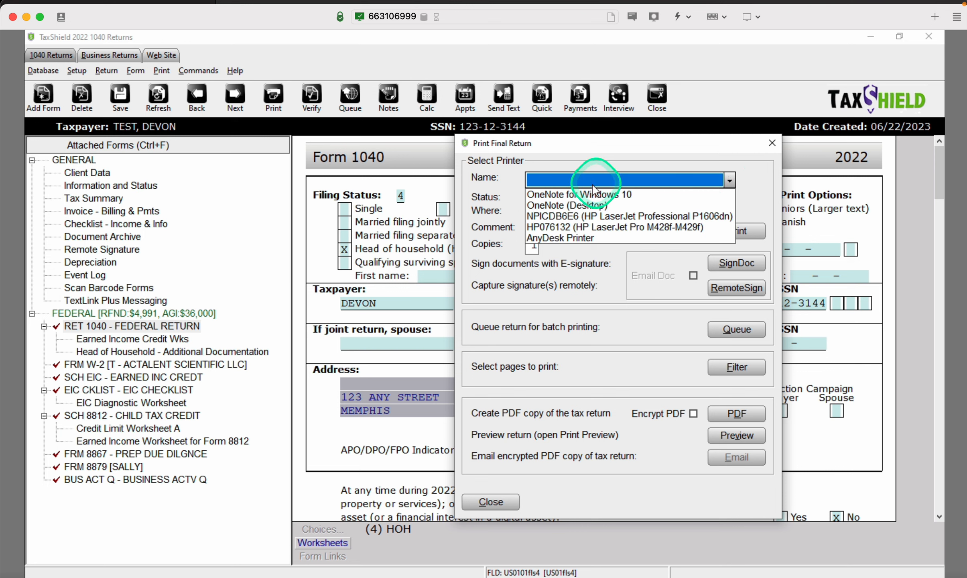
{"action": "left_click", "coordinate": [767, 194]}
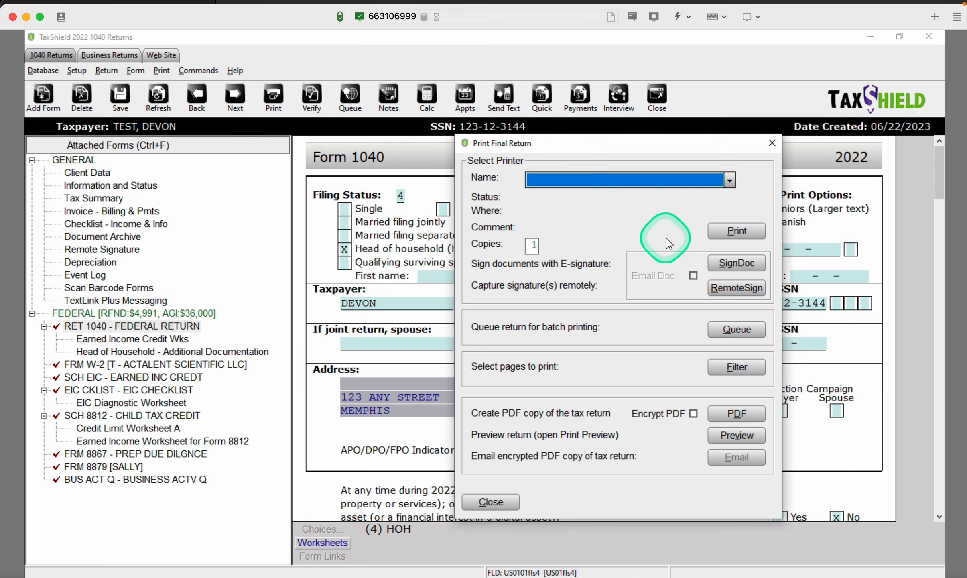
{"action": "left_click", "coordinate": [735, 264]}
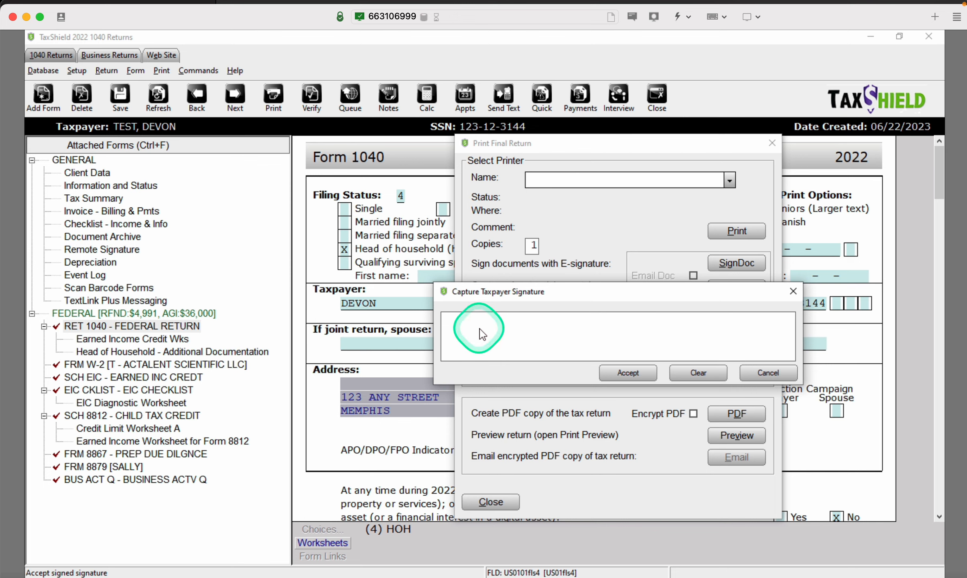
{"action": "left_click", "coordinate": [769, 374]}
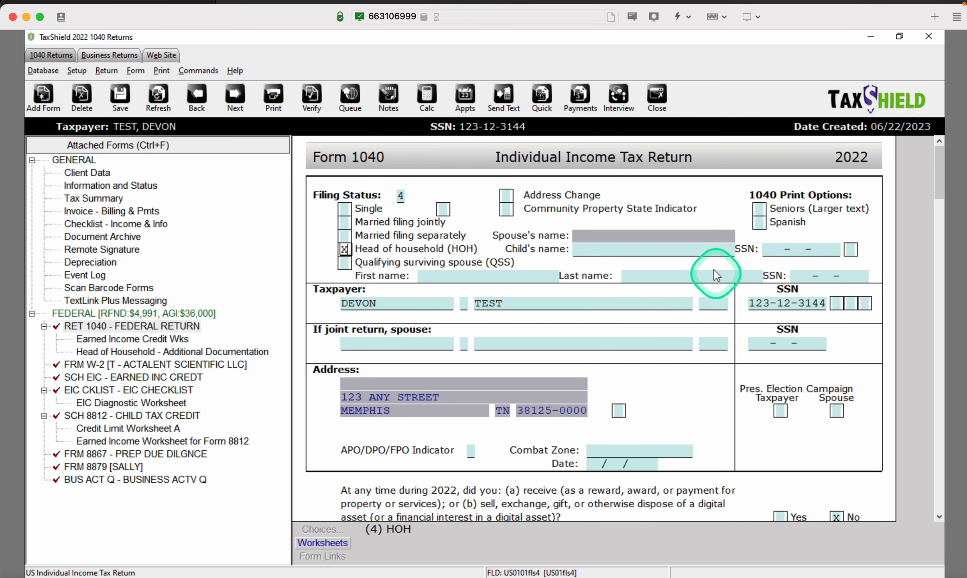
Print the final tax return on AnyDesk Printer, skipping past the warnings list
{"action": "left_click", "coordinate": [135, 70]}
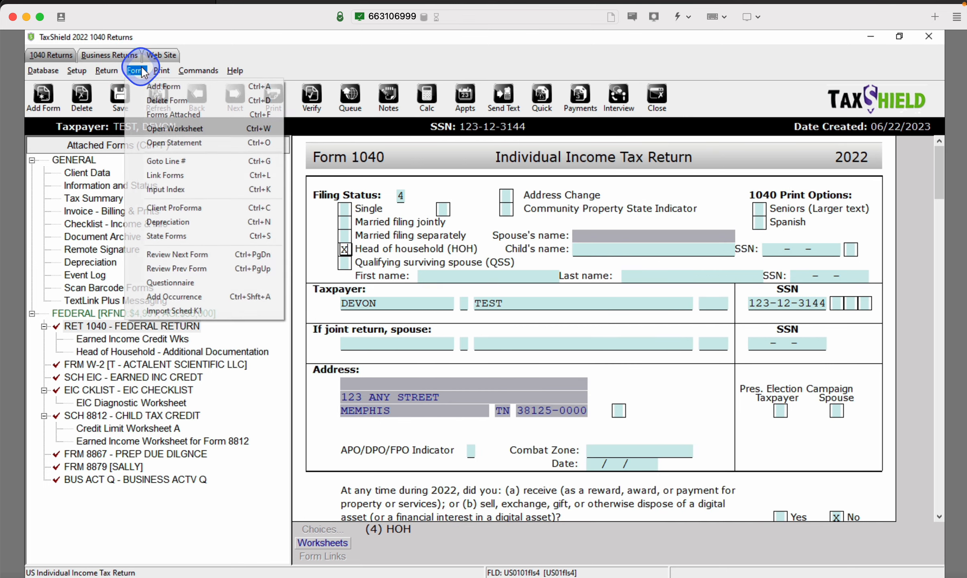
{"action": "left_click", "coordinate": [105, 69]}
{"action": "mouse_move", "coordinate": [163, 71]}
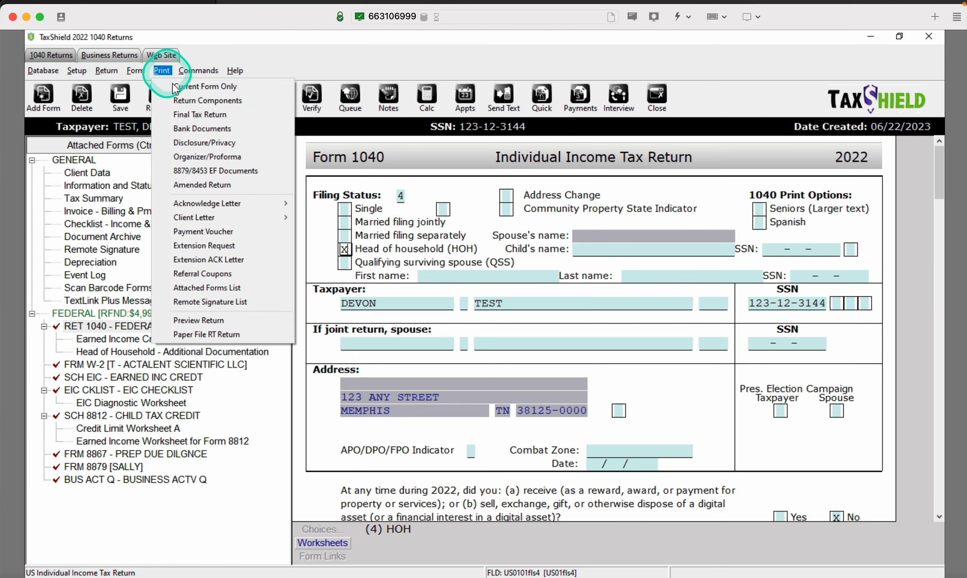
{"action": "left_click", "coordinate": [187, 114]}
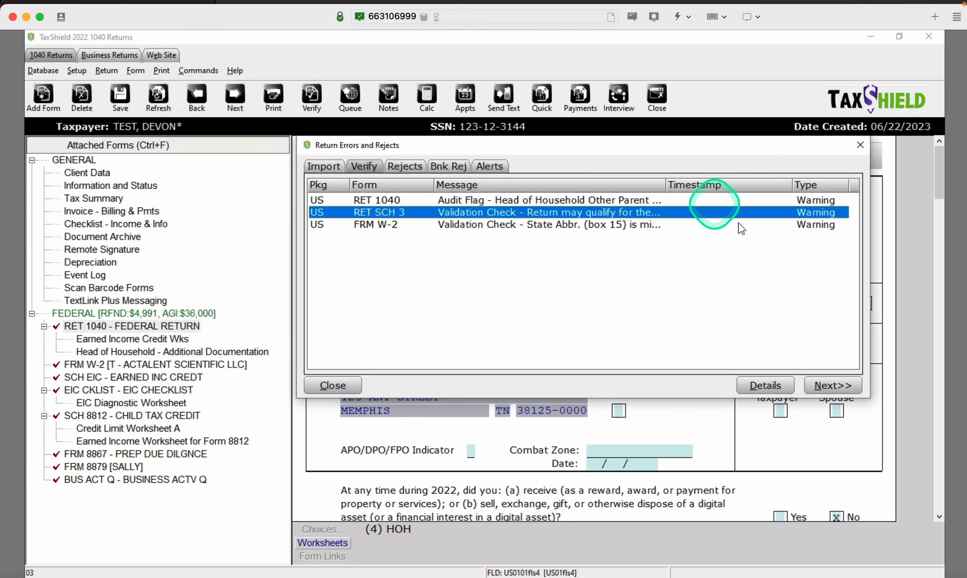
{"action": "left_click", "coordinate": [823, 383]}
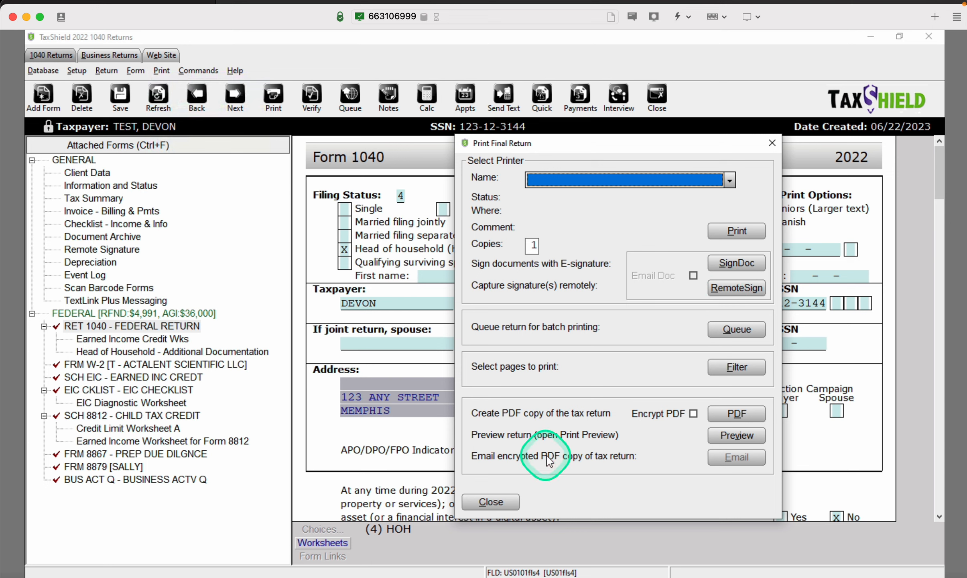
{"action": "left_click", "coordinate": [695, 182]}
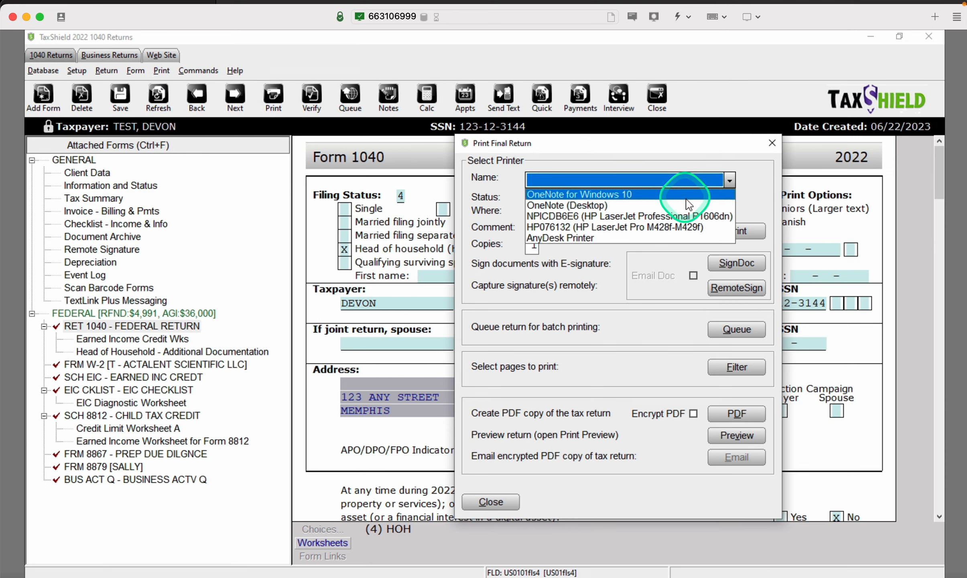
{"action": "left_click", "coordinate": [694, 238]}
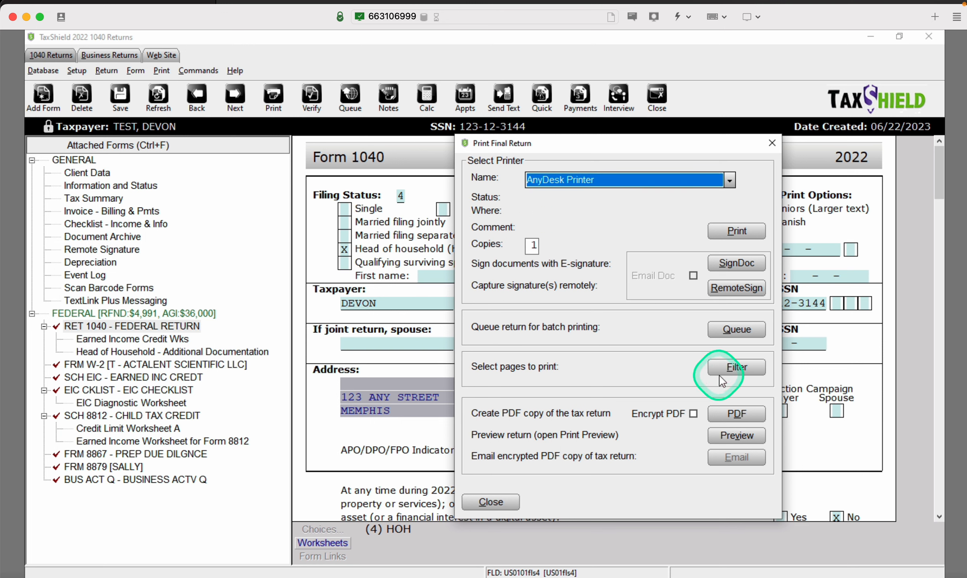
{"action": "left_click", "coordinate": [731, 227]}
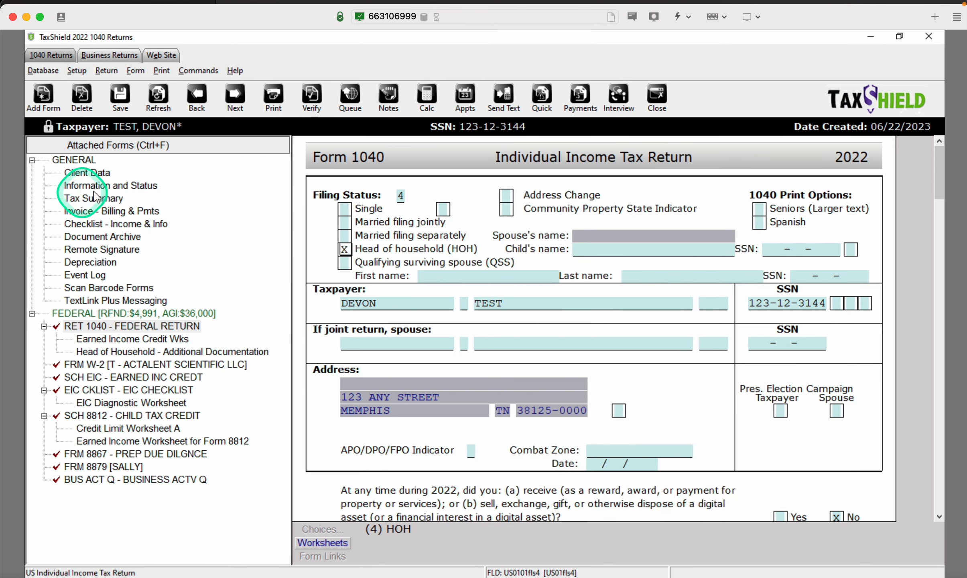
{"action": "double_click", "coordinate": [120, 237]}
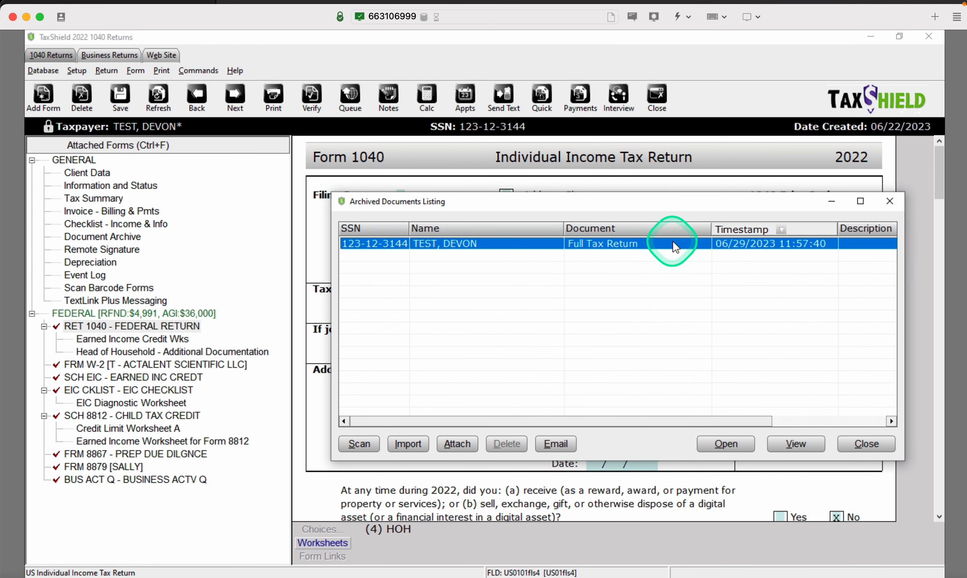
{"action": "left_click", "coordinate": [890, 201]}
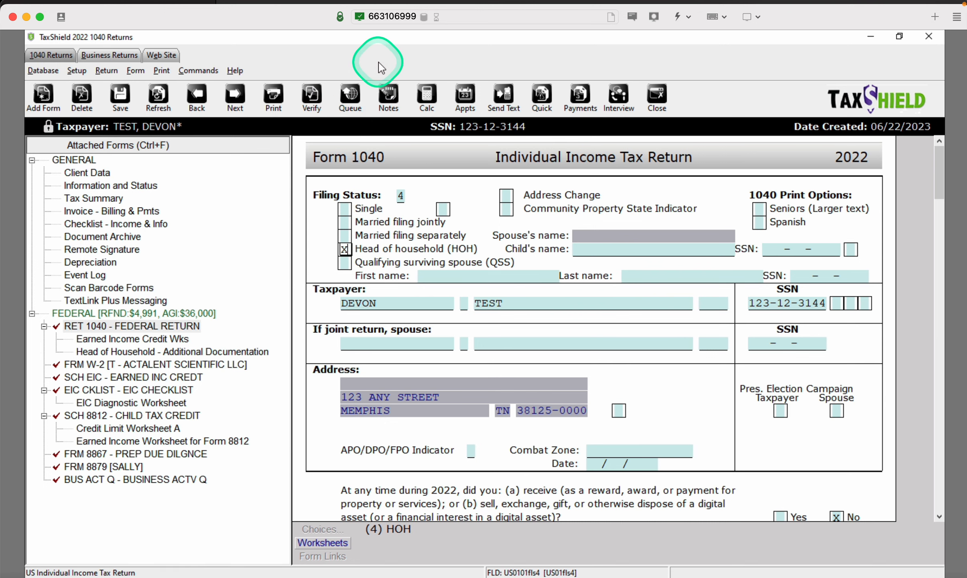
Queue the federal package for e-filing past the warnings, overriding the Tax Return Lock prompt
{"action": "left_click", "coordinate": [351, 95]}
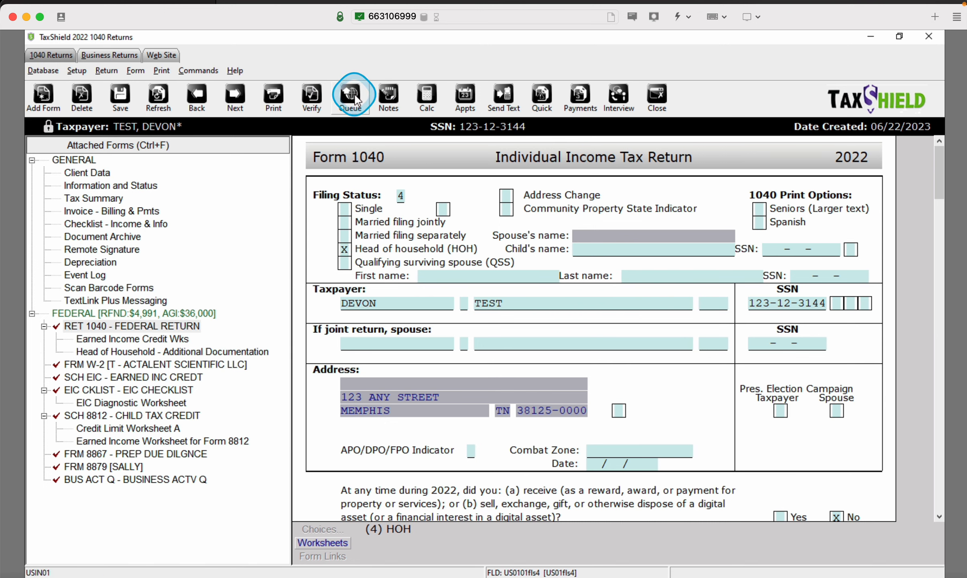
{"action": "left_click", "coordinate": [829, 383]}
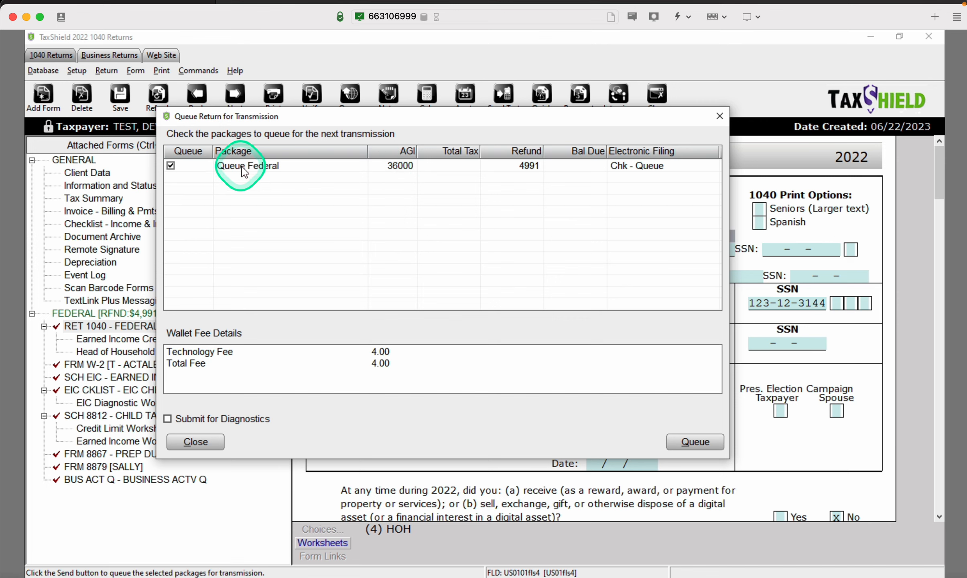
{"action": "left_click", "coordinate": [171, 165]}
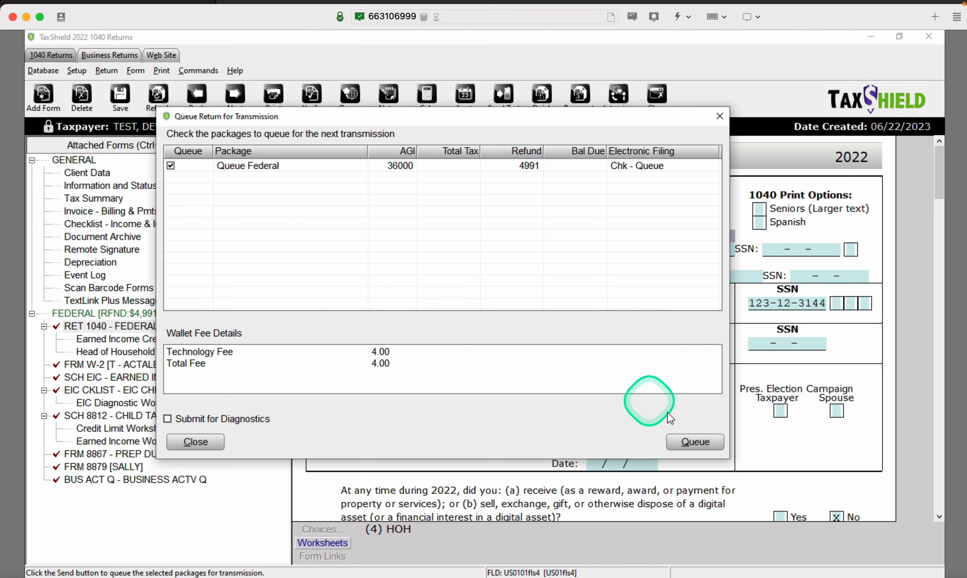
{"action": "left_click", "coordinate": [695, 442]}
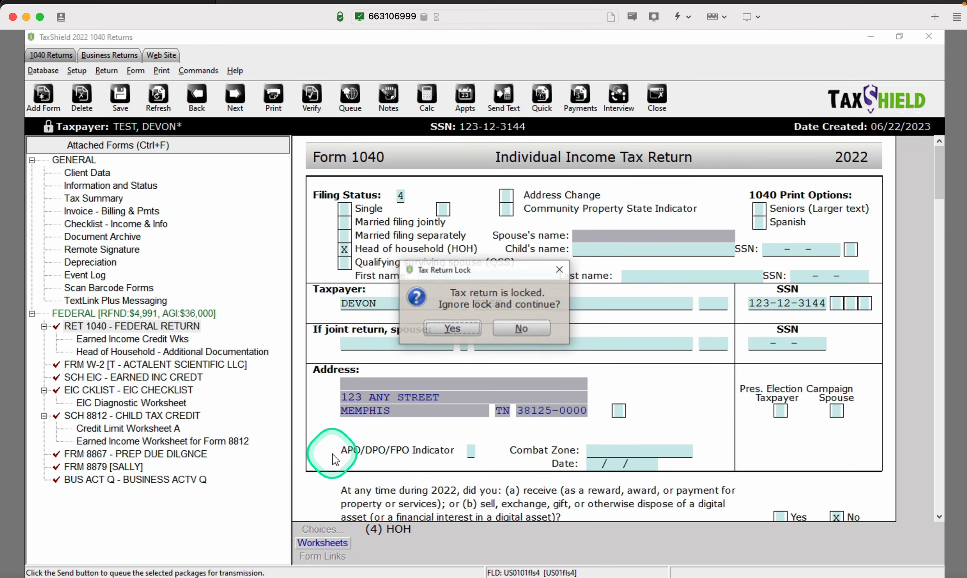
{"action": "left_click", "coordinate": [437, 328]}
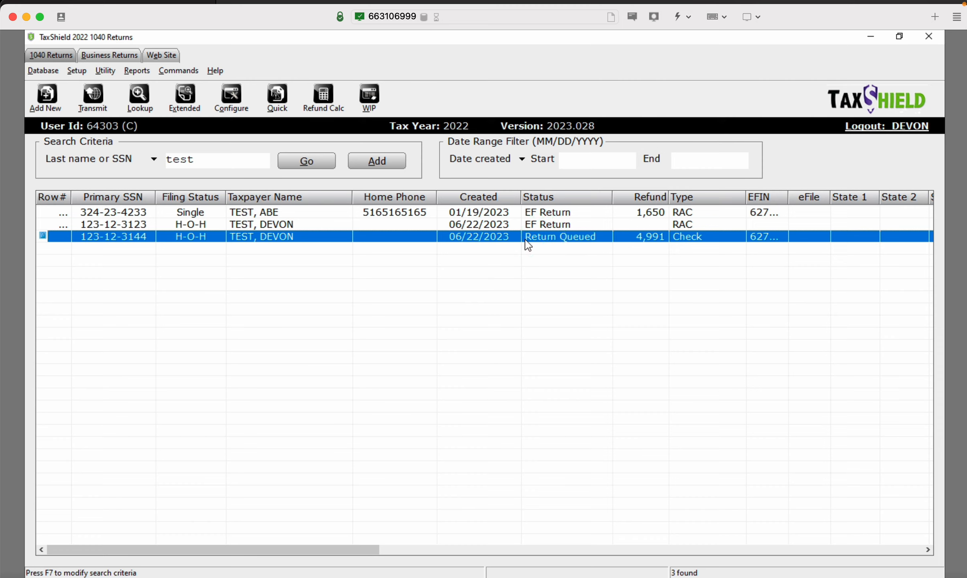
Open the WIP summary, step back to the returns search list, then return to it
{"action": "left_click", "coordinate": [387, 112]}
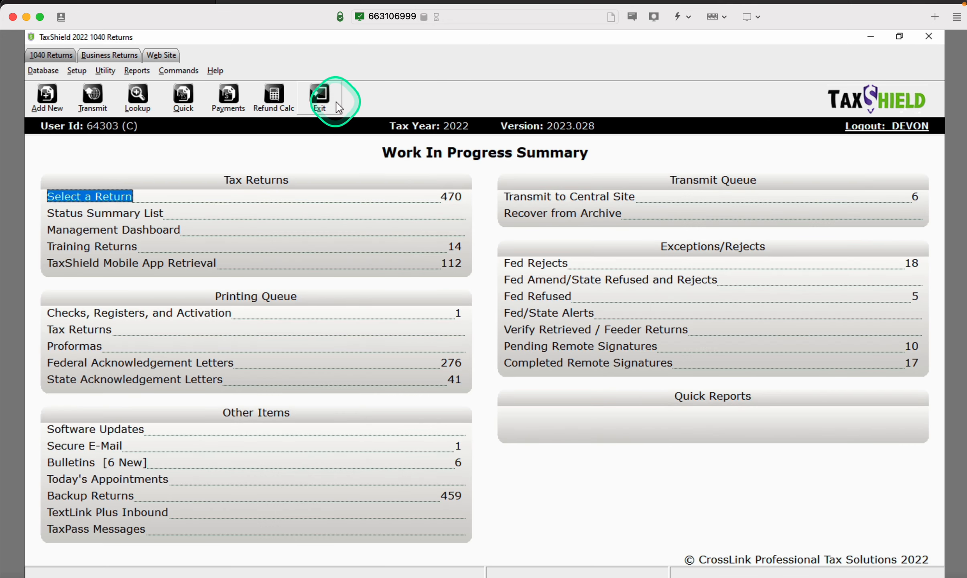
{"action": "left_click", "coordinate": [100, 198]}
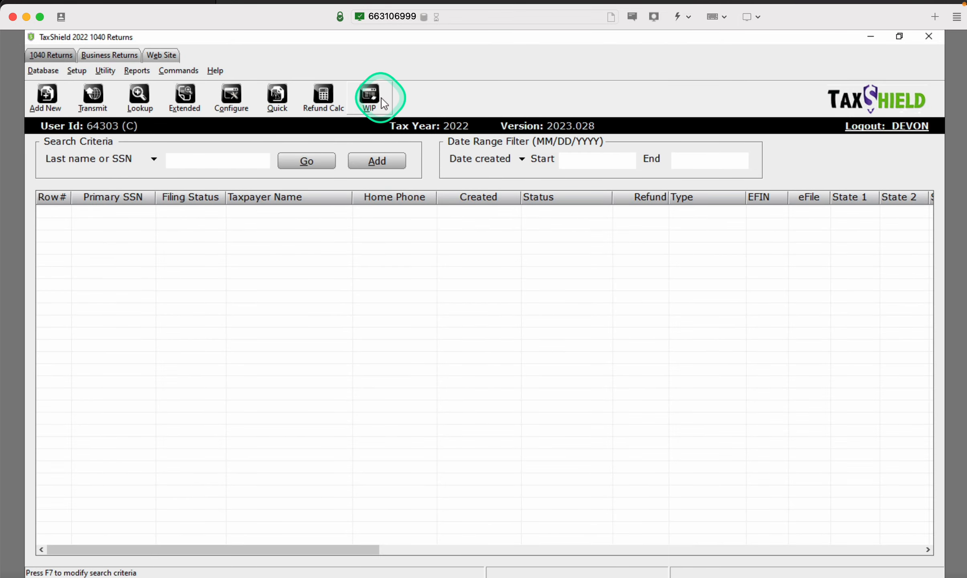
{"action": "left_click", "coordinate": [377, 108]}
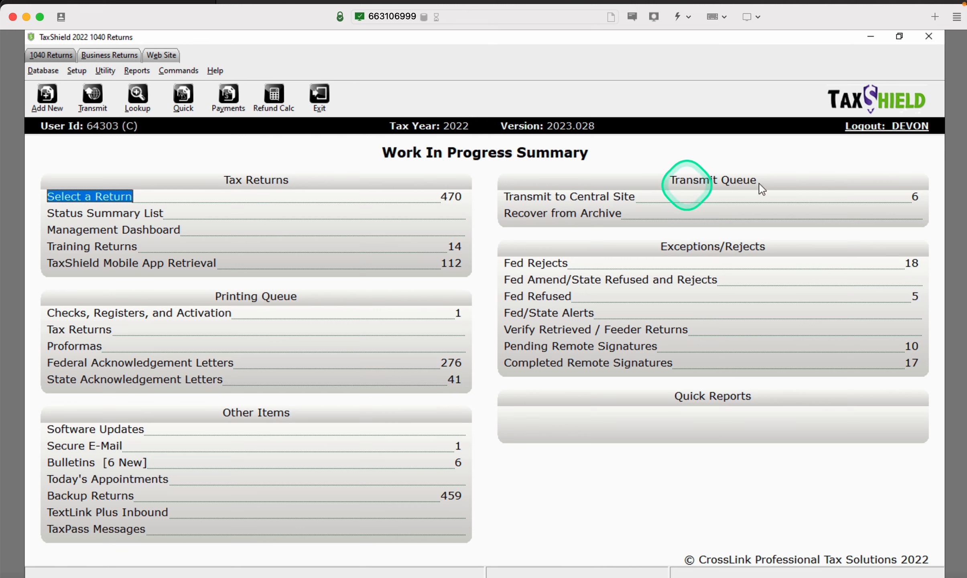
Review the Central Site Transmit Queue showing the test return's 4.00 technology fee, then close both windows
{"action": "left_click", "coordinate": [616, 201]}
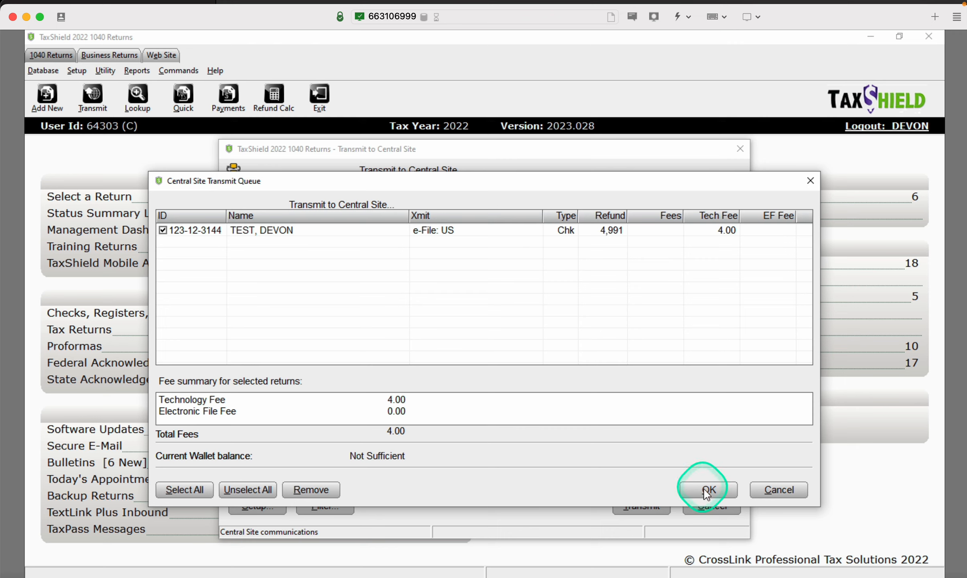
{"action": "left_click", "coordinate": [765, 492]}
{"action": "left_click", "coordinate": [763, 488]}
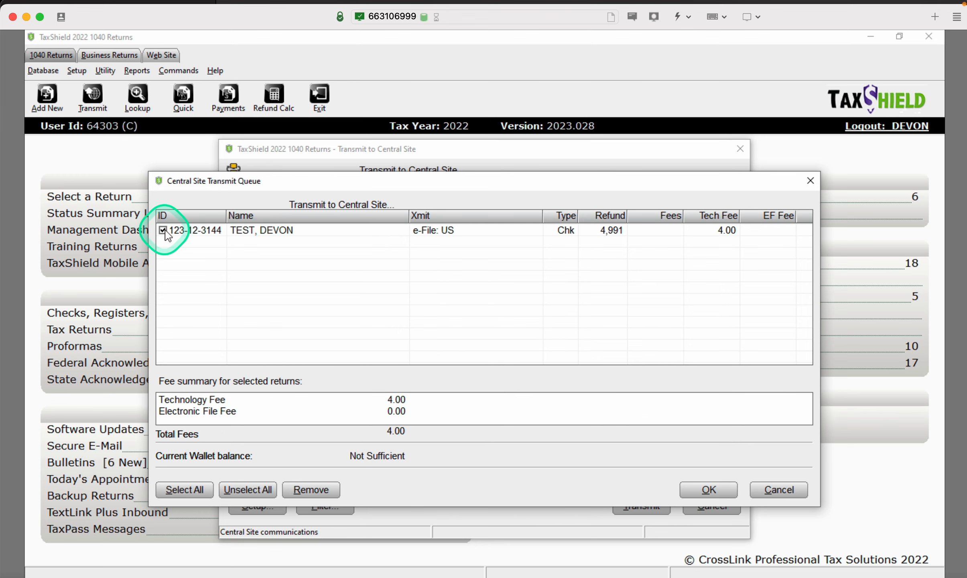
{"action": "left_click", "coordinate": [773, 490]}
{"action": "left_click", "coordinate": [742, 148]}
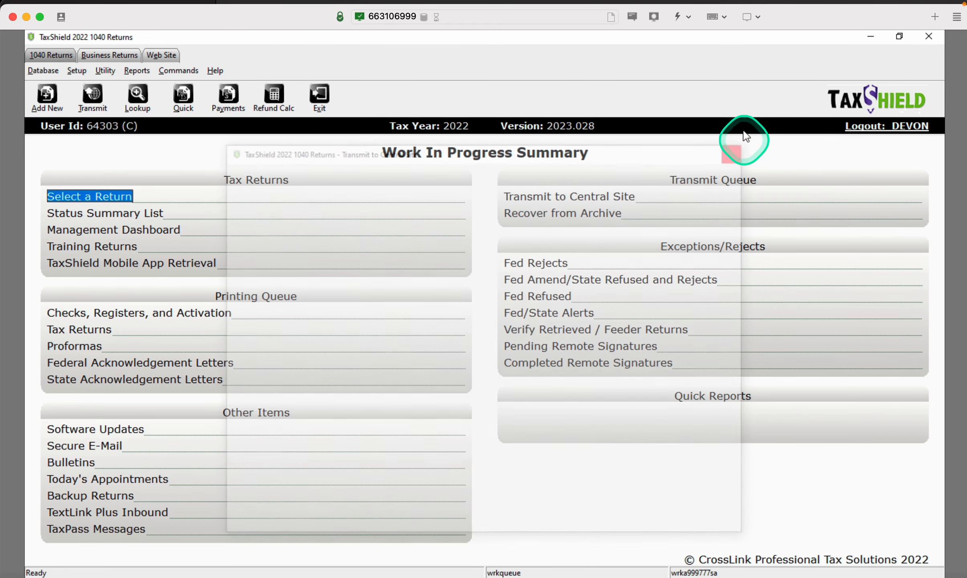